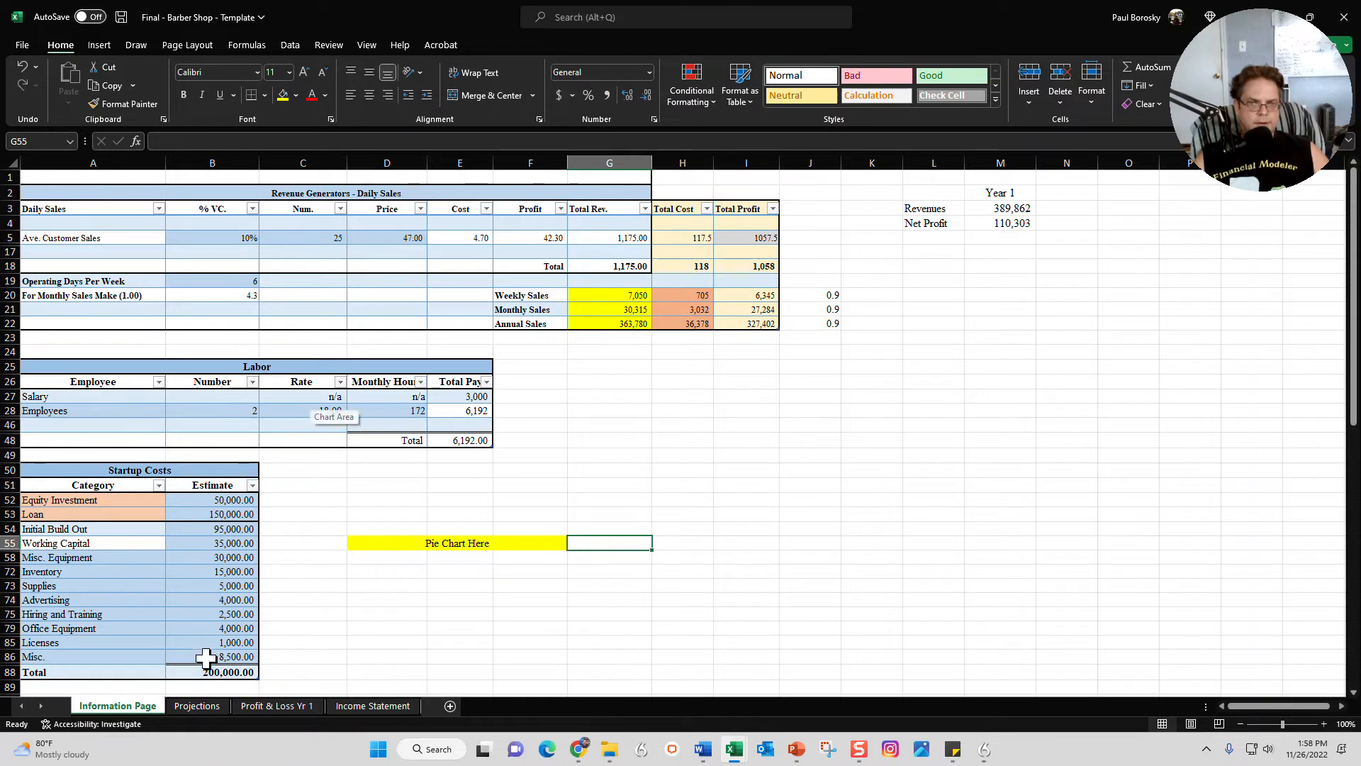
Step: Review the Projections, Profit & Loss Yr 1 and Income Statement sheets, then return to the Information Page
click(194, 707)
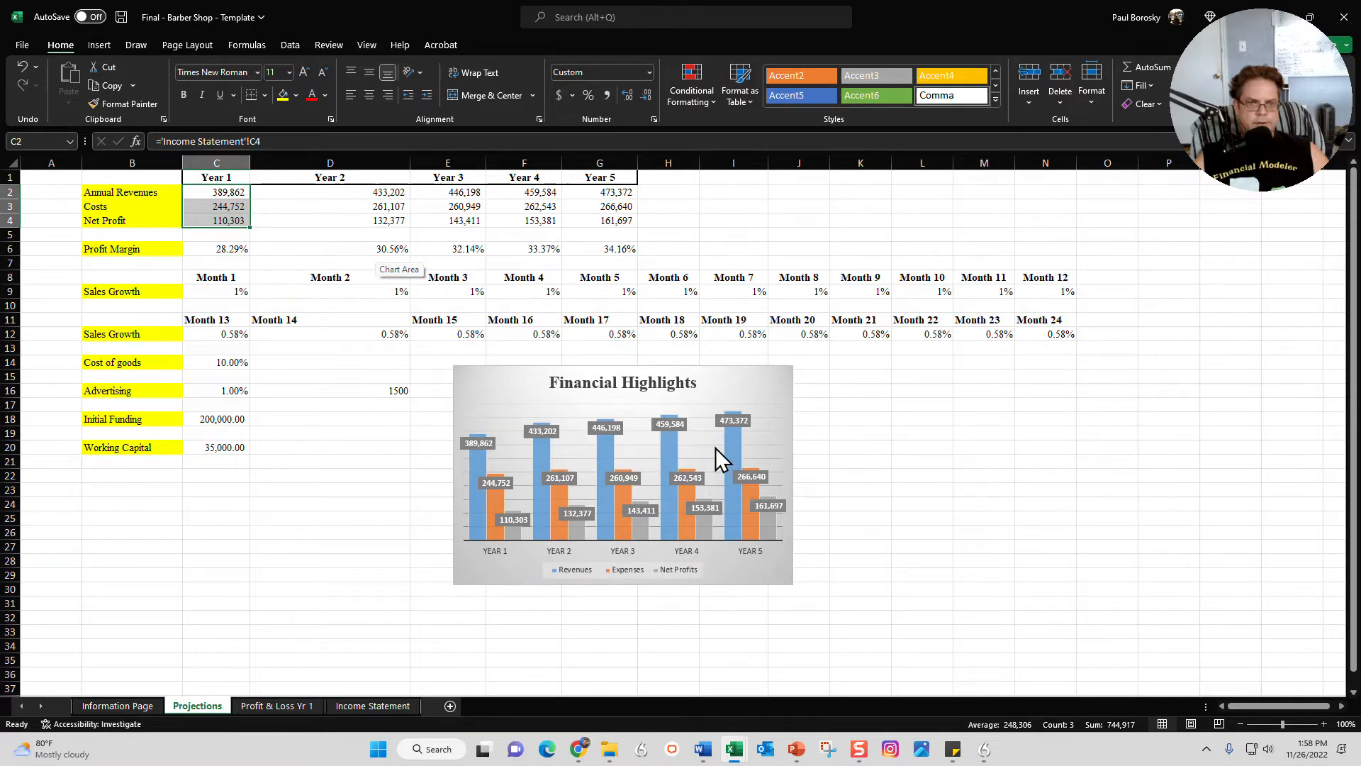
click(289, 715)
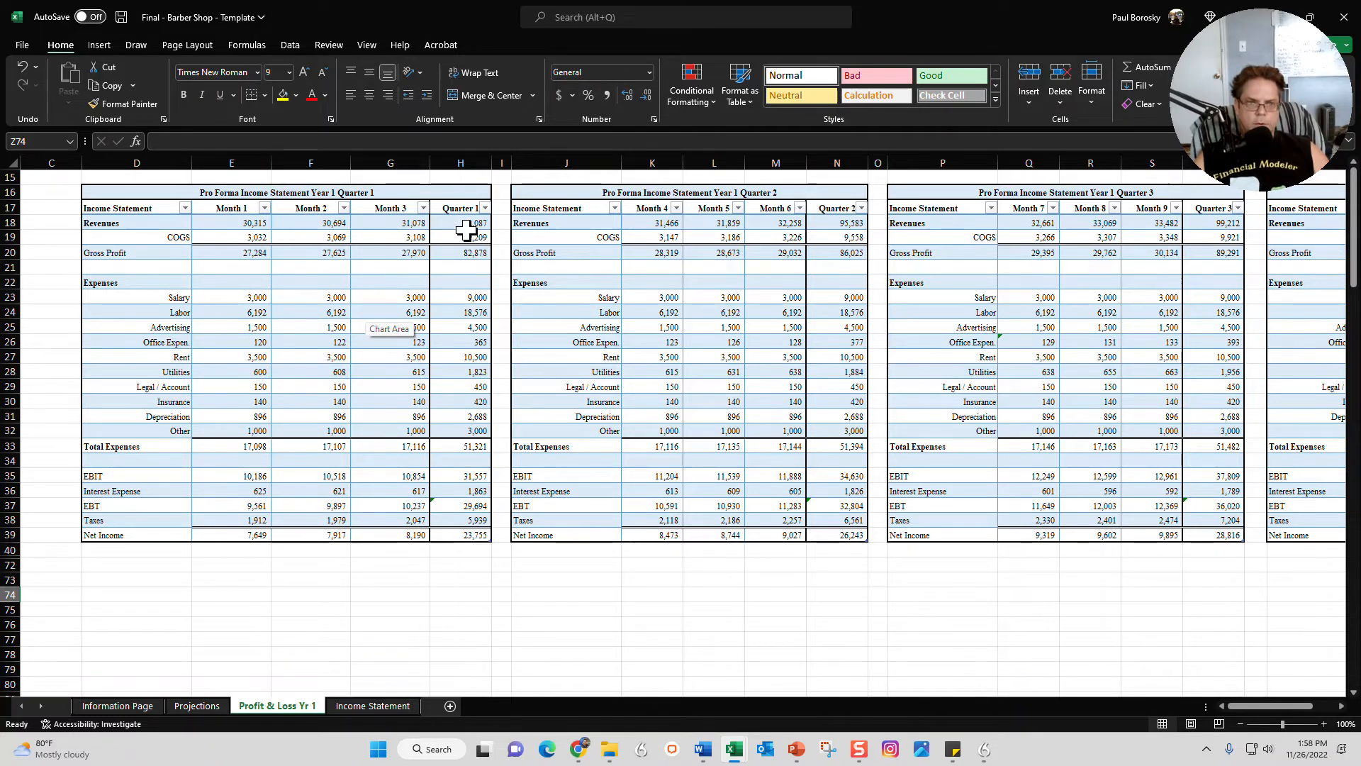
click(387, 709)
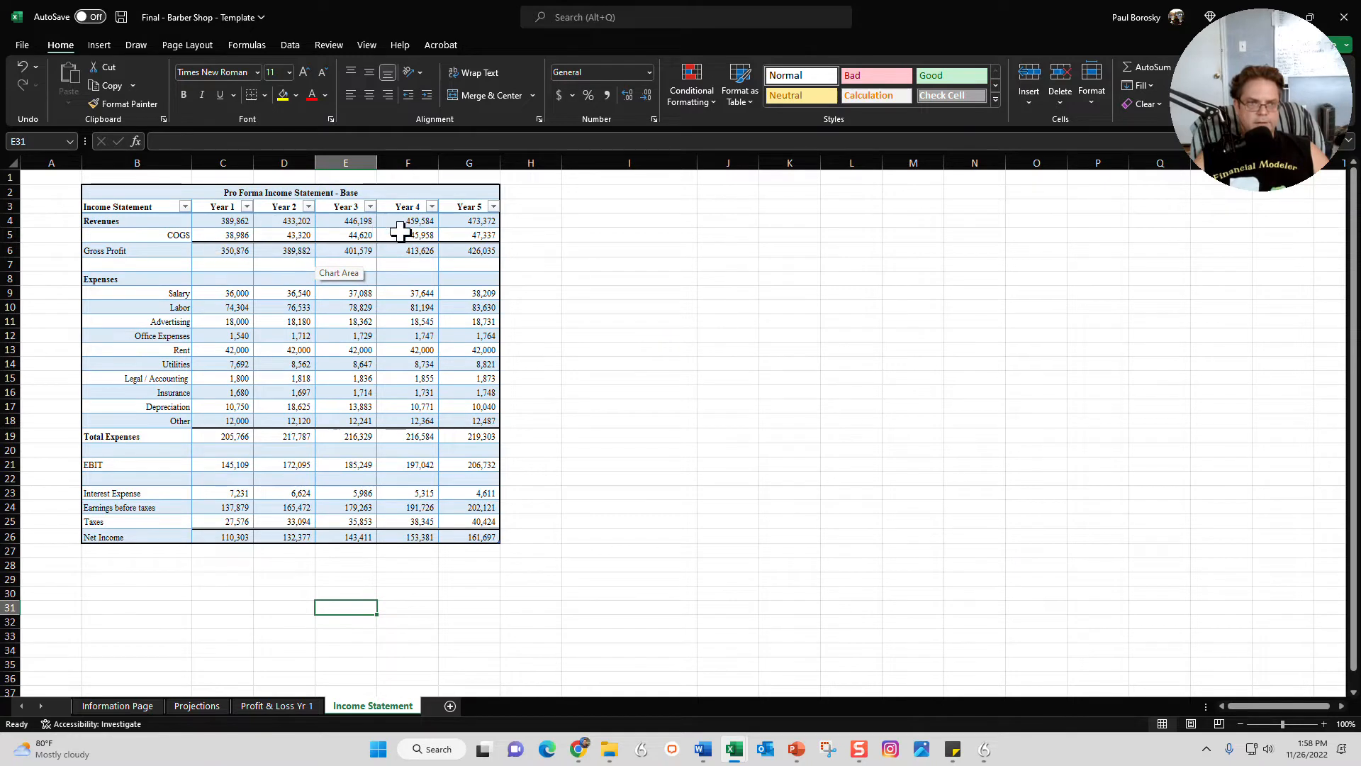
click(119, 705)
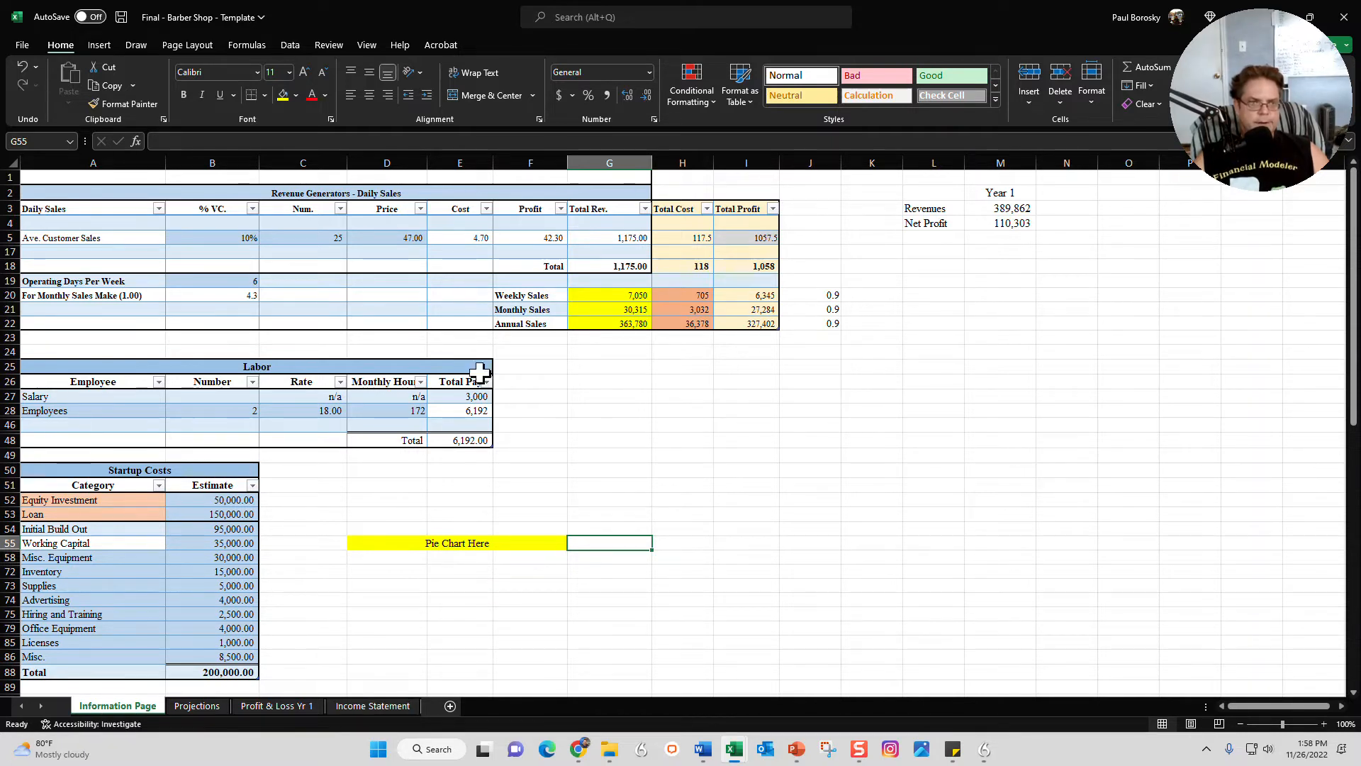
Step: Examine the daily sales inputs on the Information Page: customer number, price, variable cost percentage and operating days per week
click(321, 252)
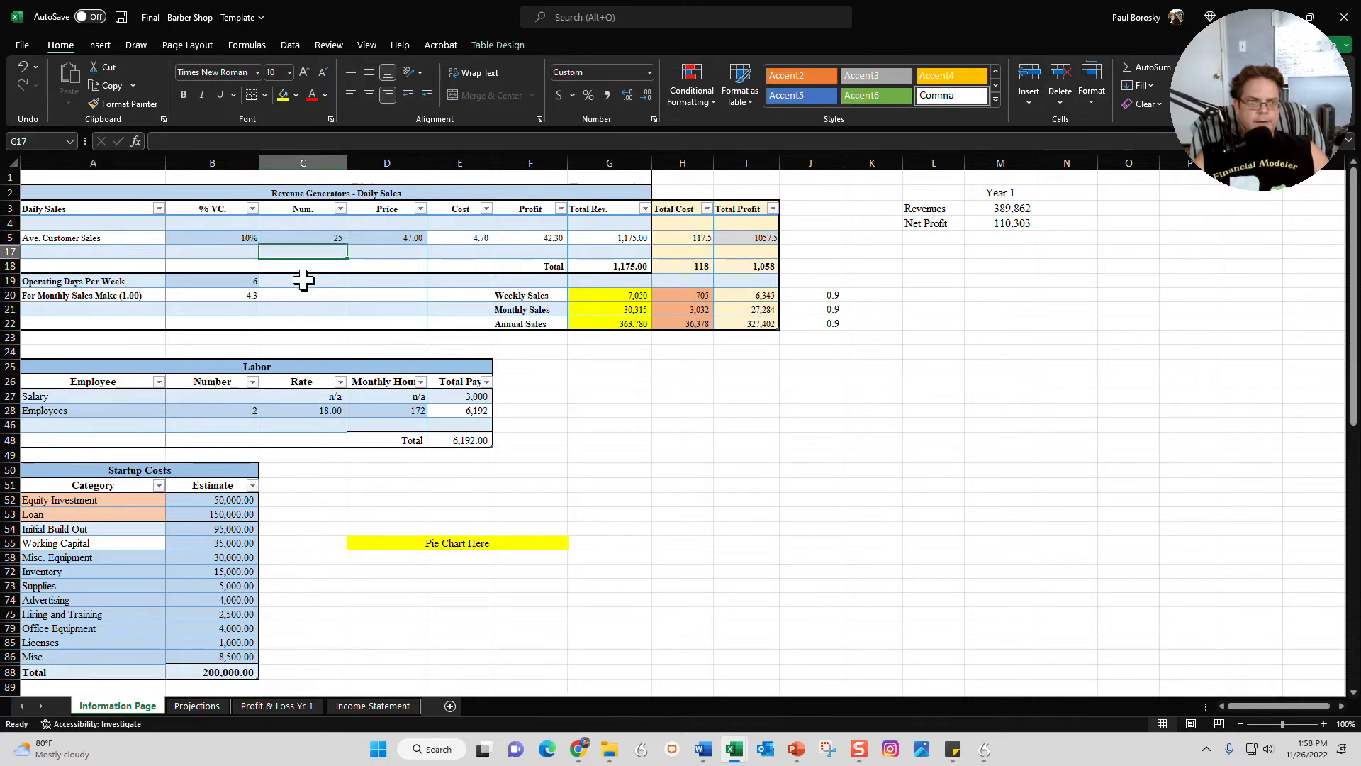
click(313, 236)
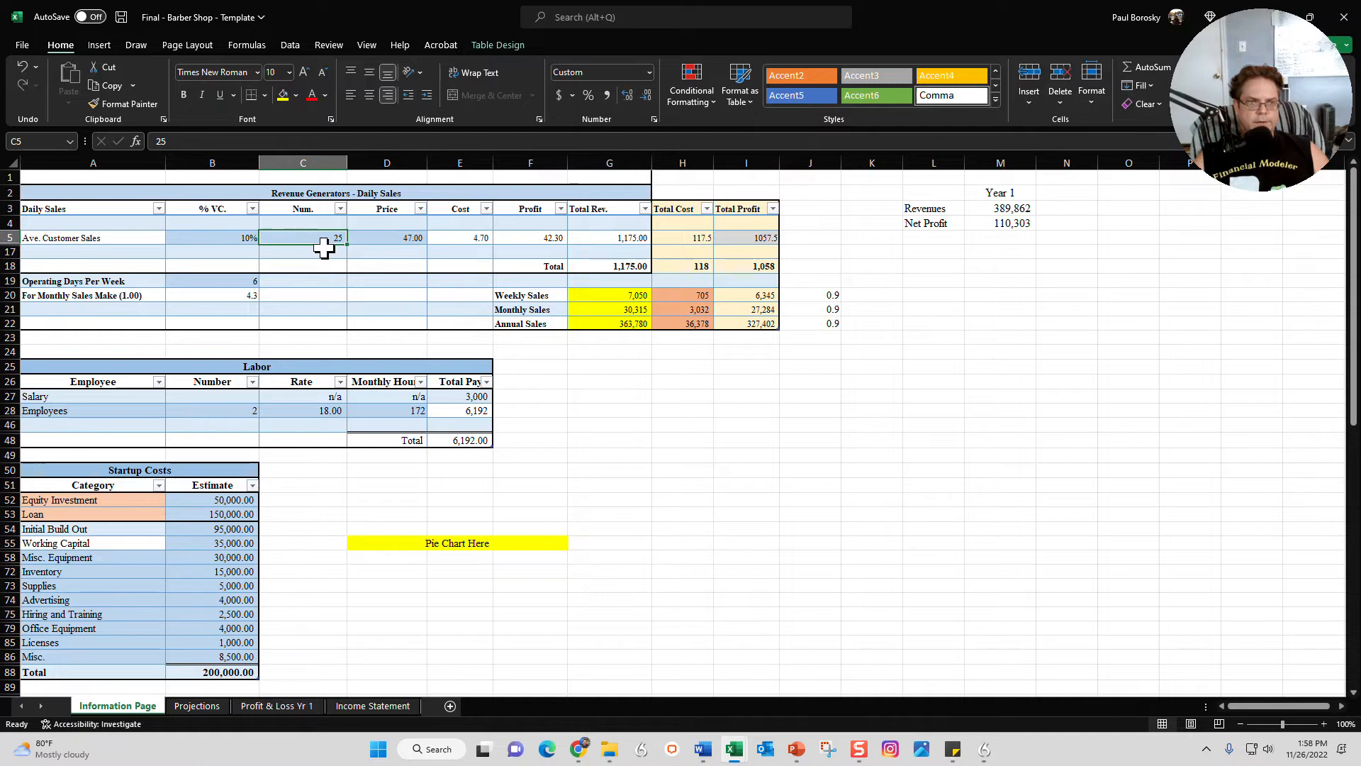
click(408, 239)
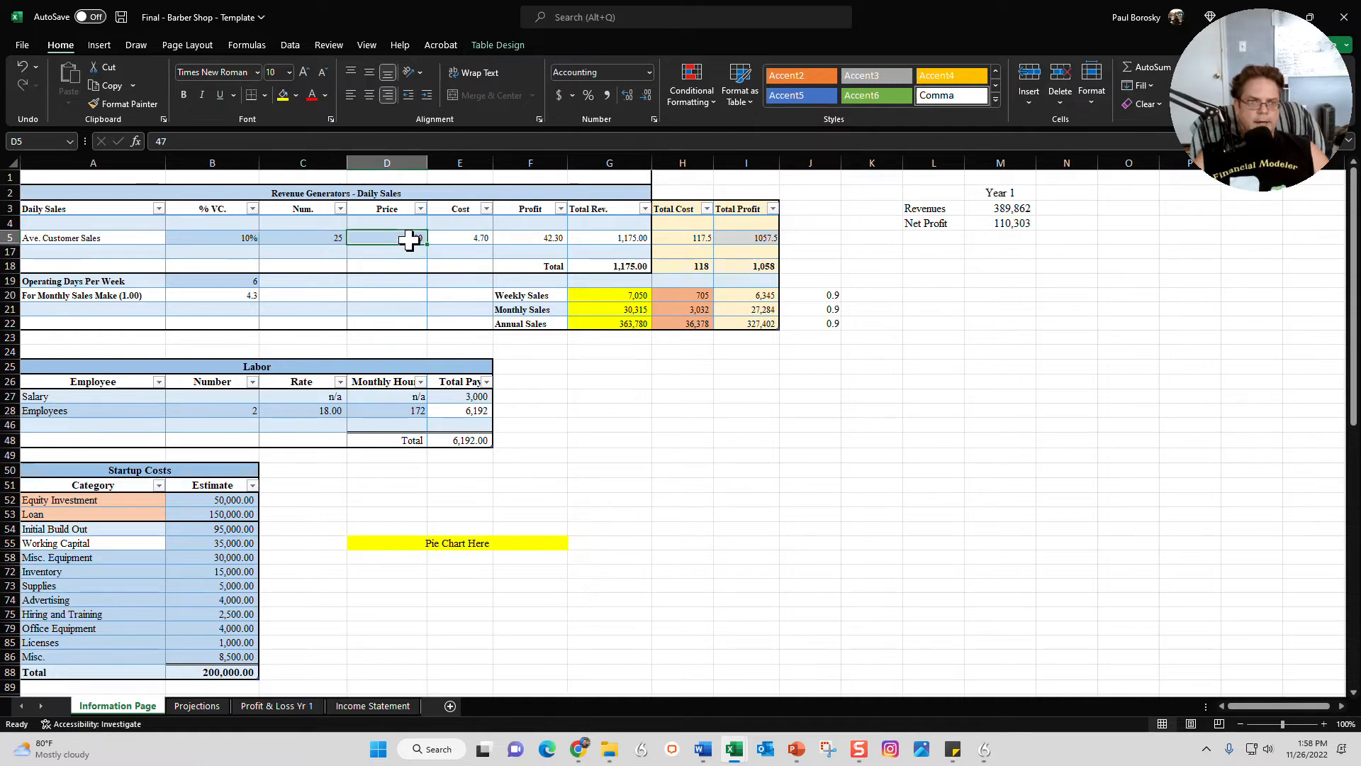
click(231, 240)
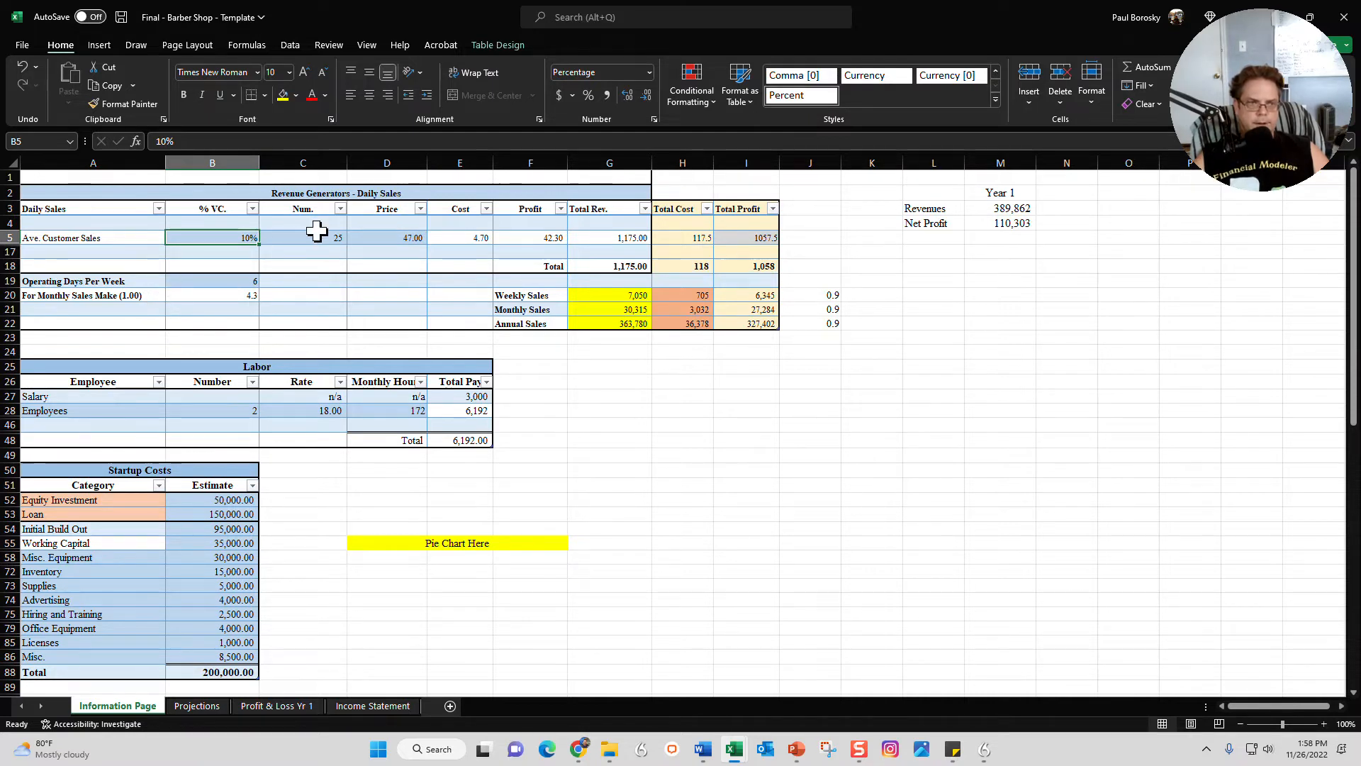
click(235, 283)
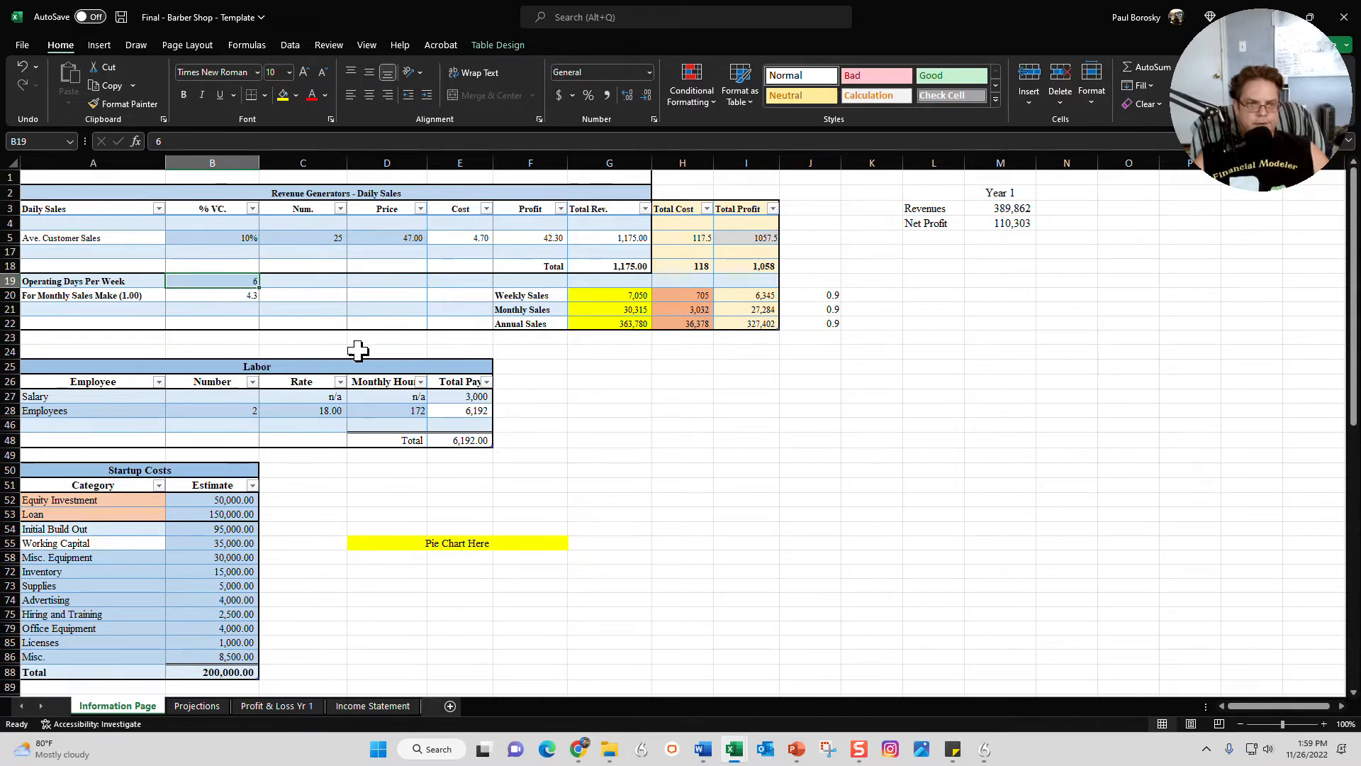
Step: Fill the Salary row's total pay cell E27 in the Labor table with the light blue input colour
click(357, 441)
click(469, 395)
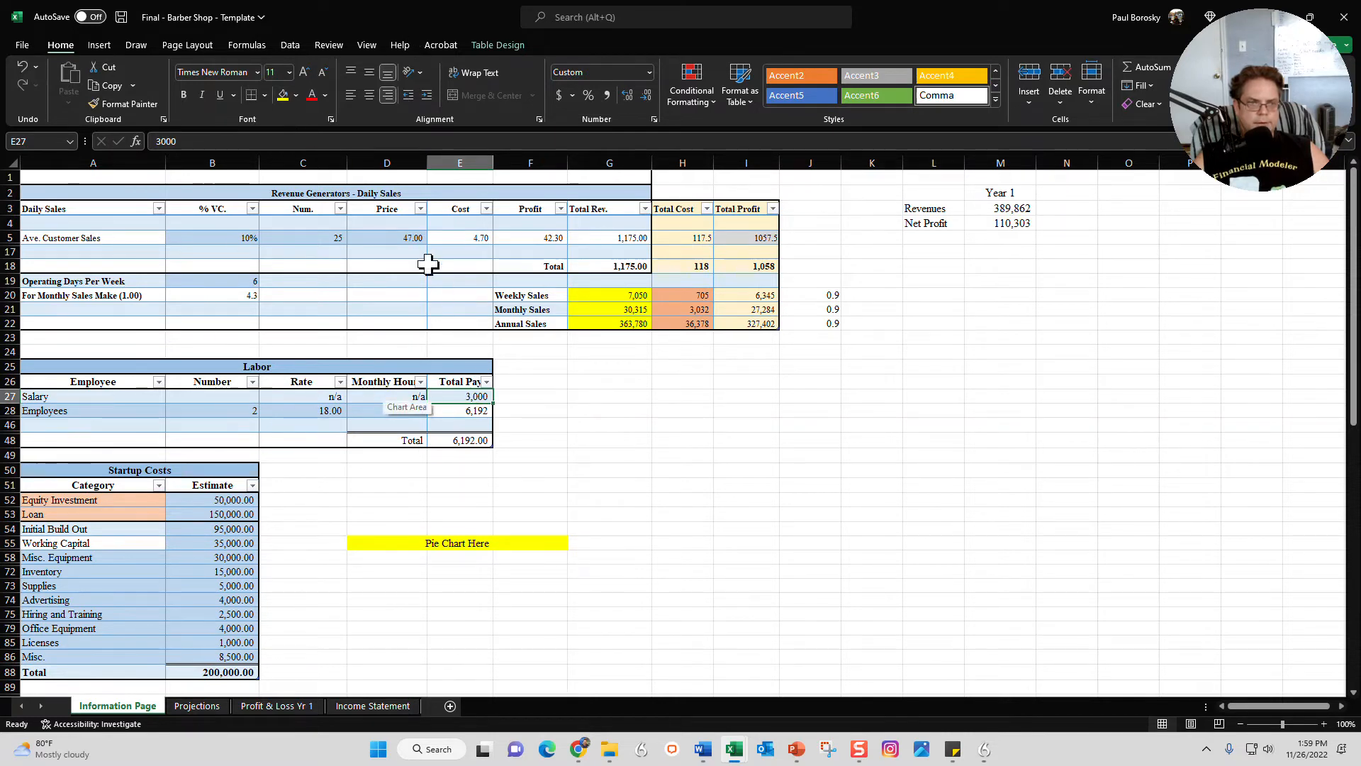
click(295, 95)
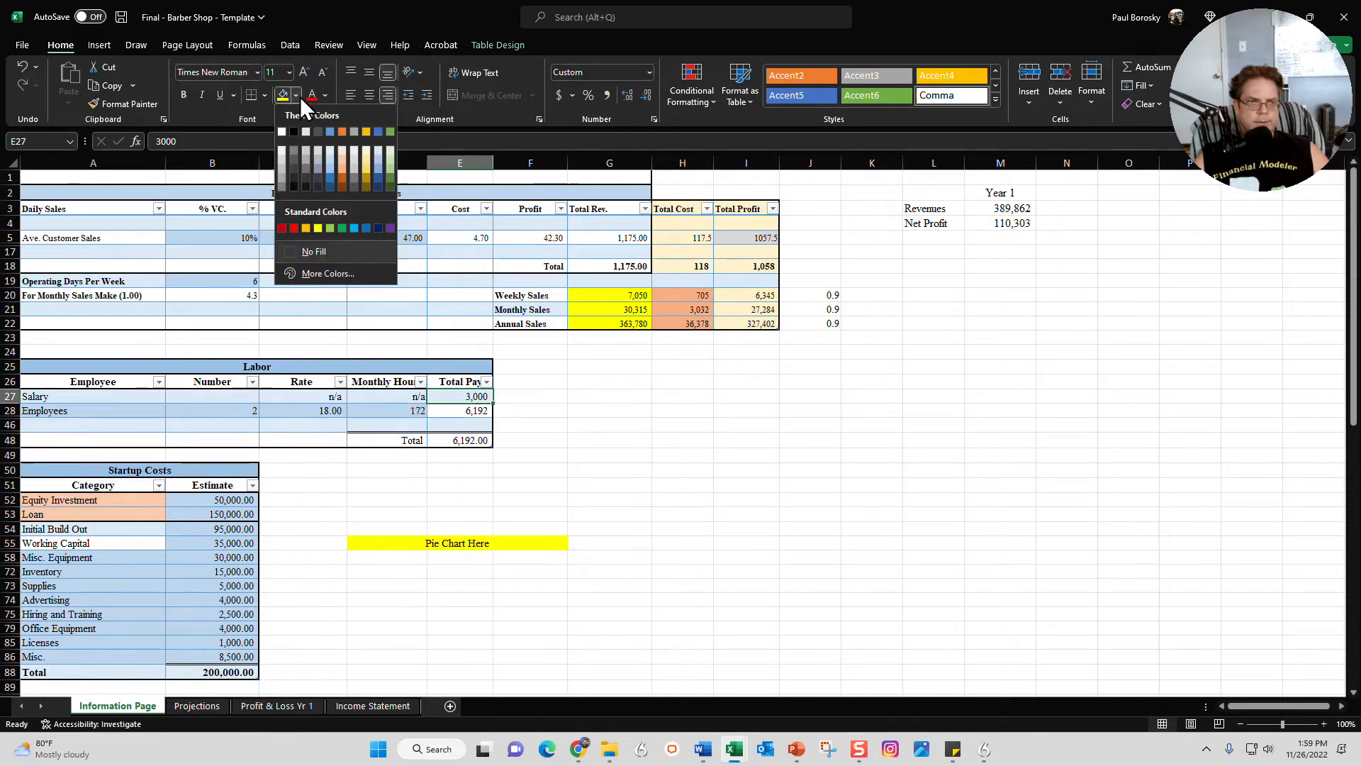
click(333, 162)
click(747, 446)
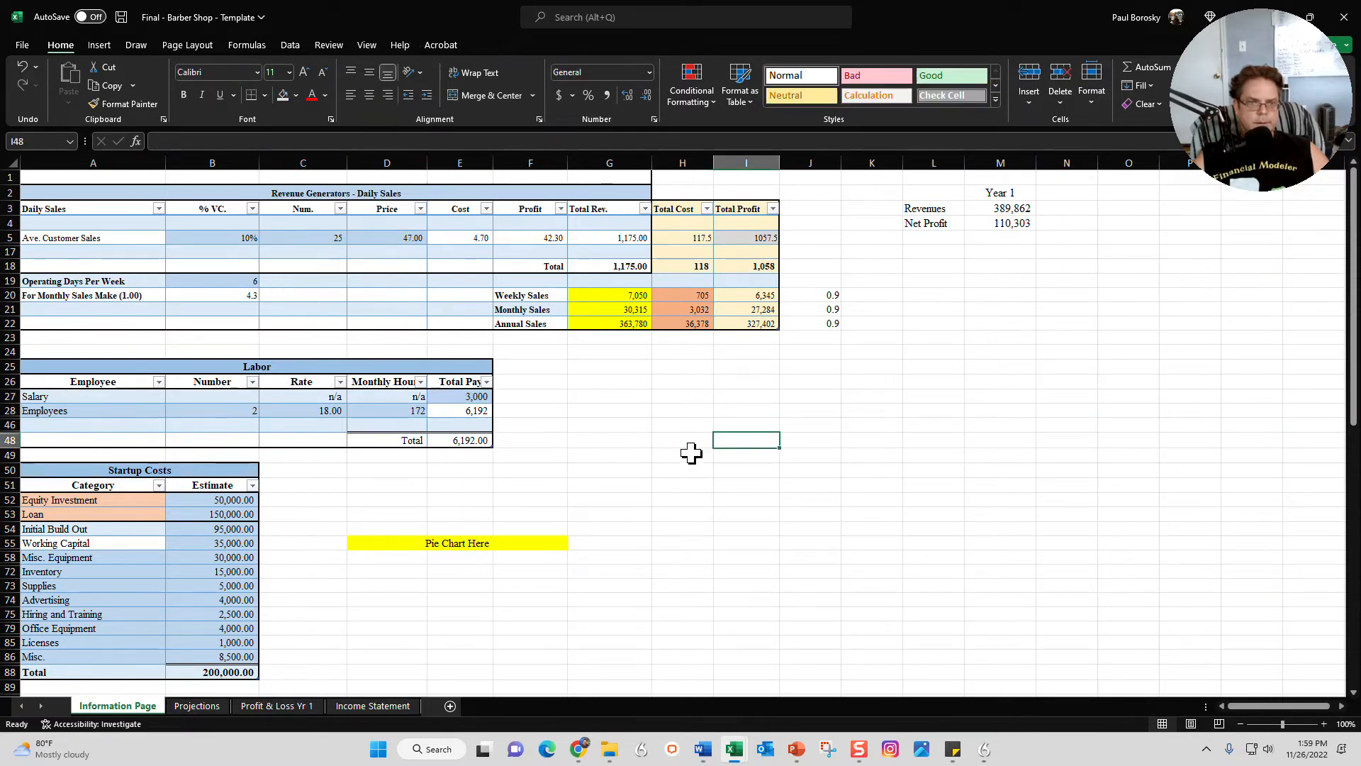
Step: Examine the Labor table's salary pay and the employees' number, hourly rate and monthly hours
click(486, 399)
click(230, 410)
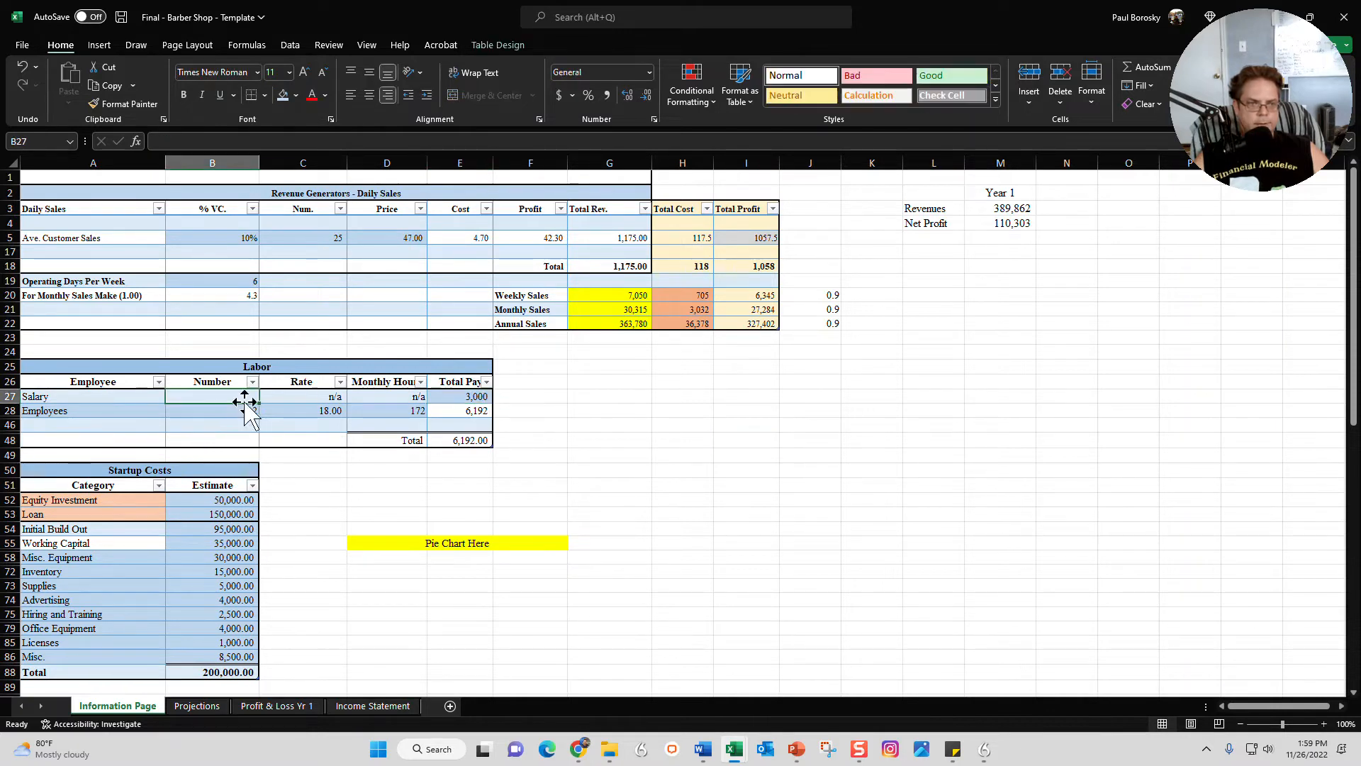
click(312, 410)
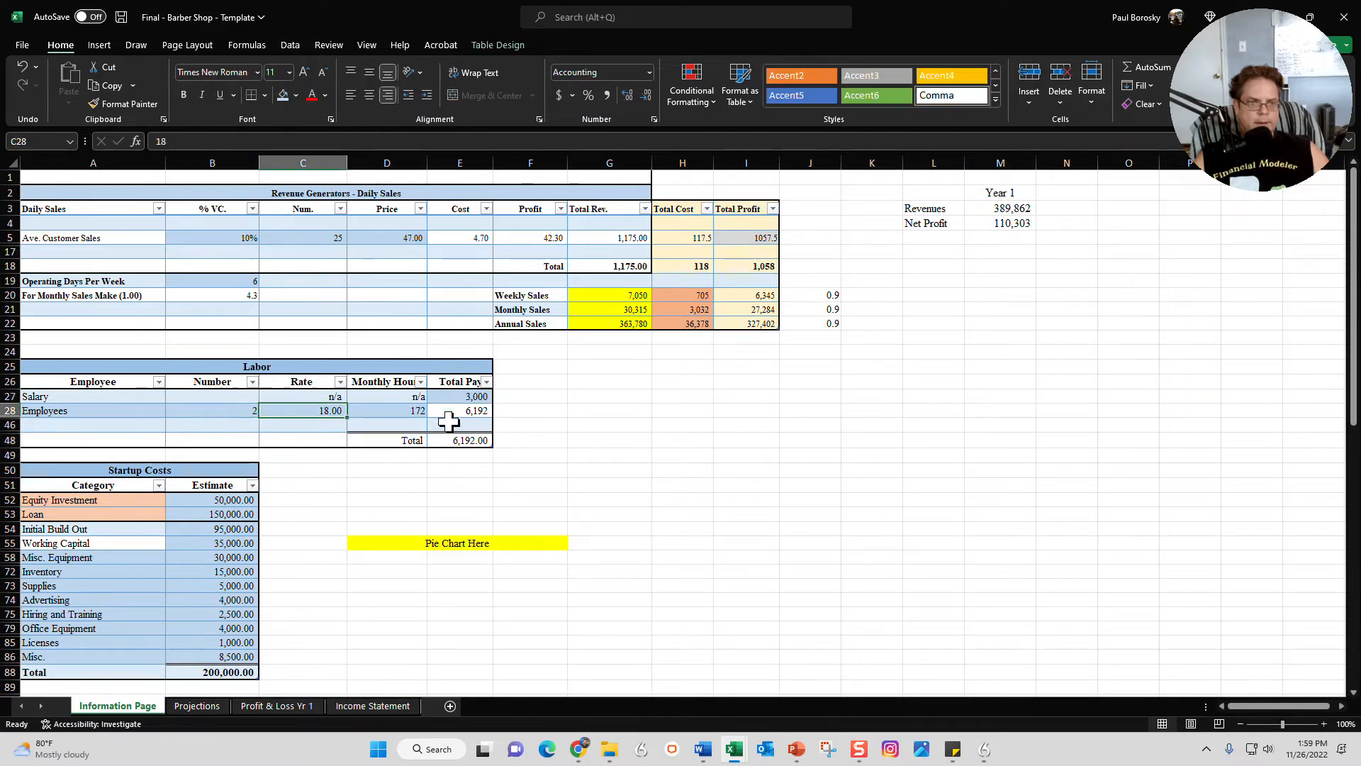
click(404, 413)
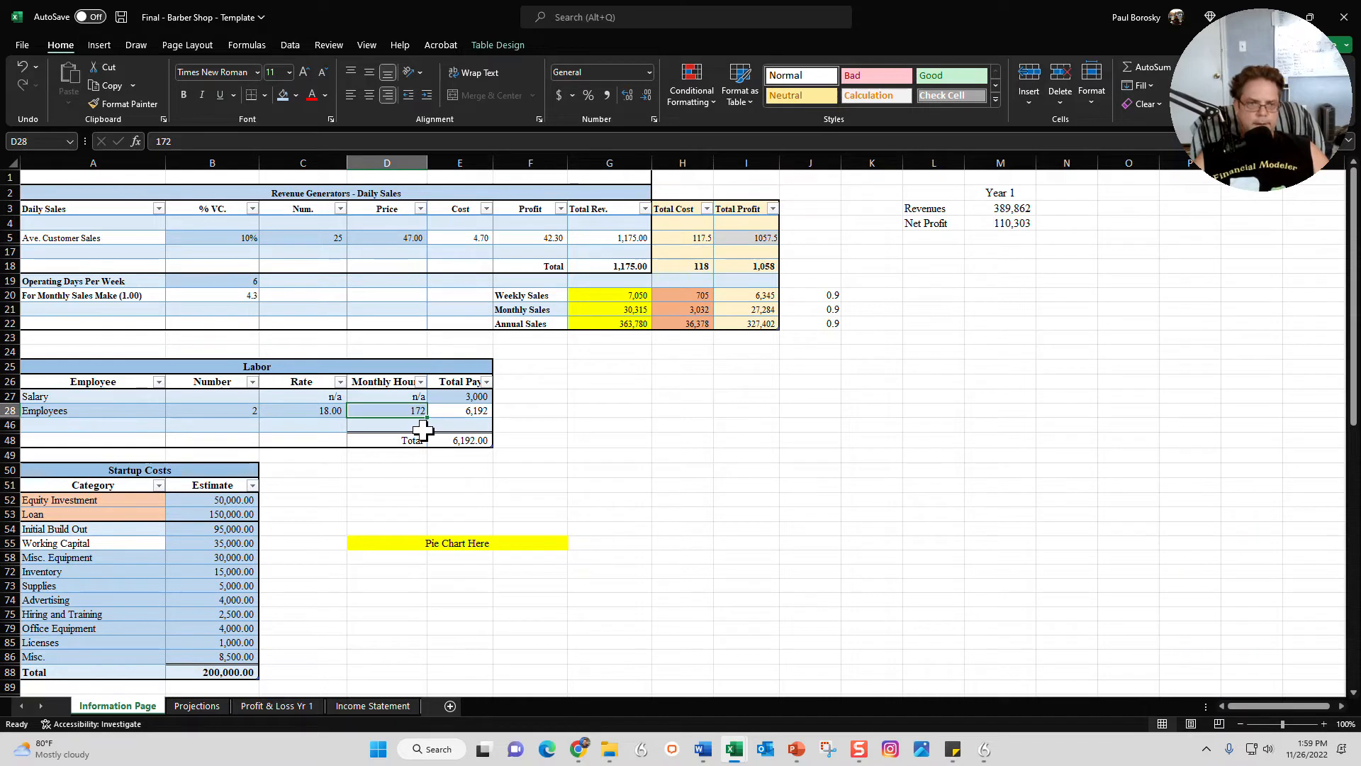
Step: Examine the equity investment and loan amounts in the Startup Costs table
click(305, 558)
scroll(312, 553, down, 5)
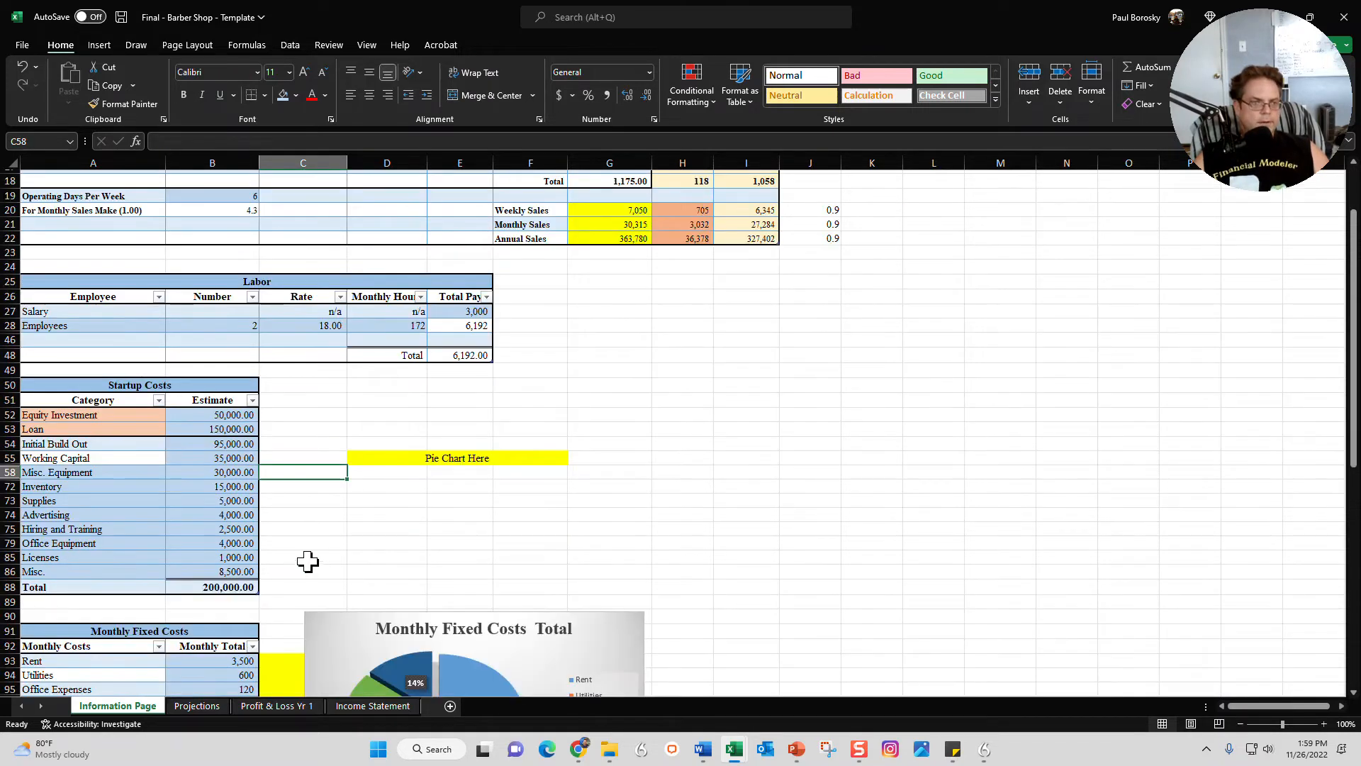
drag(158, 288, 211, 299)
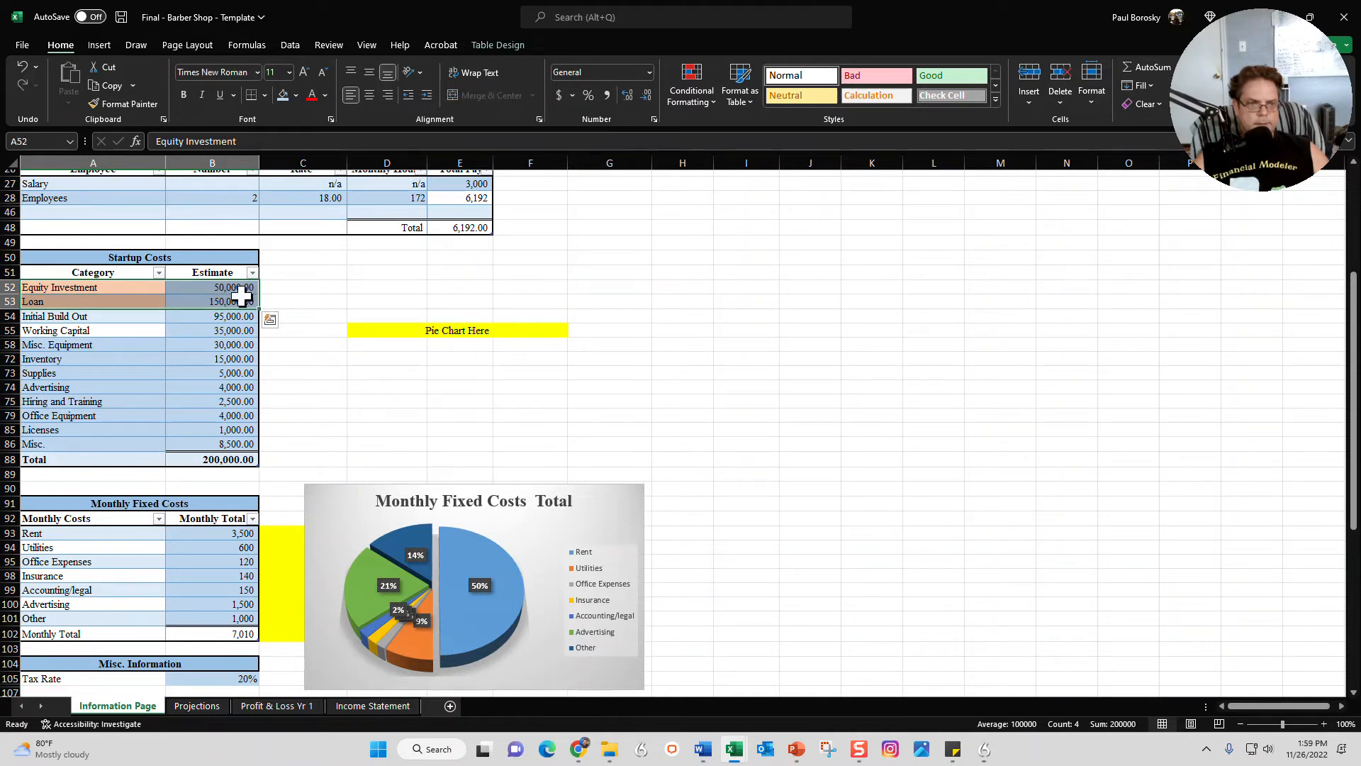
click(246, 297)
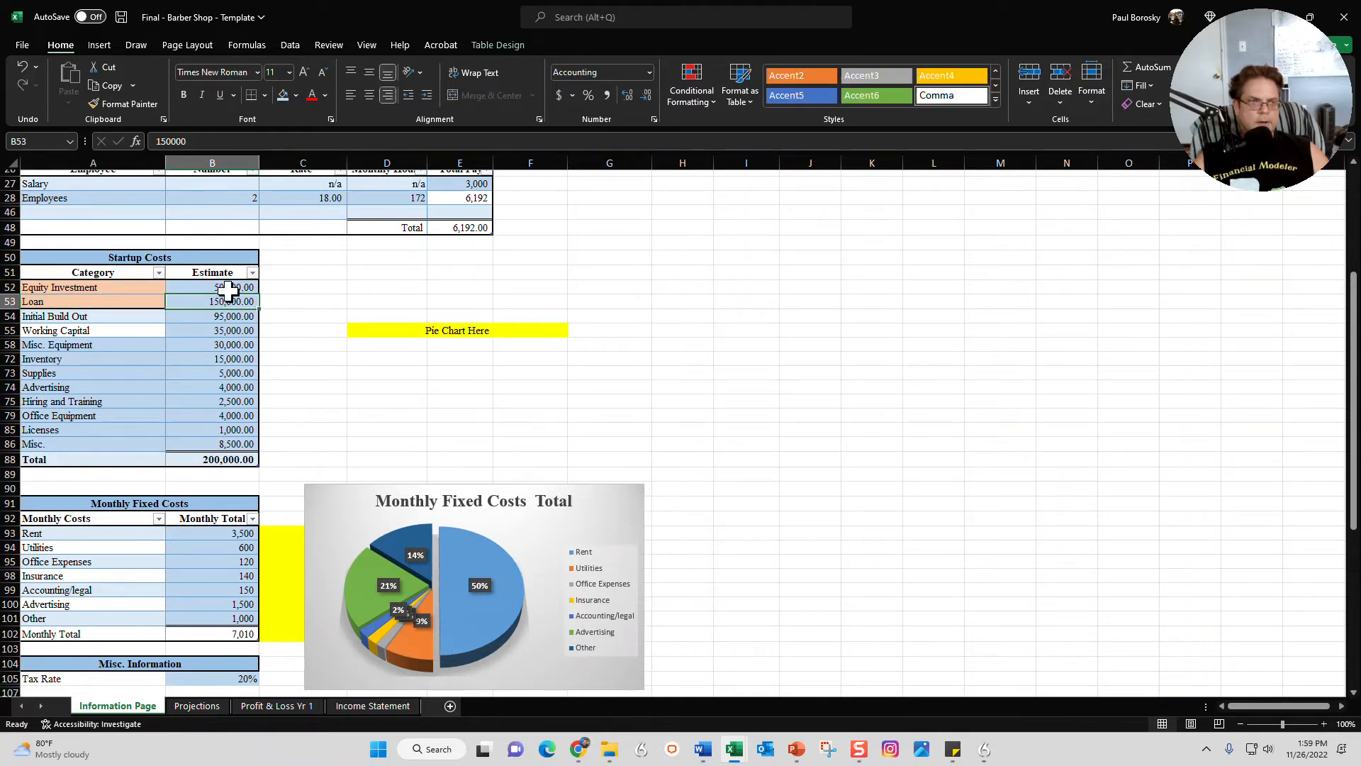
click(224, 288)
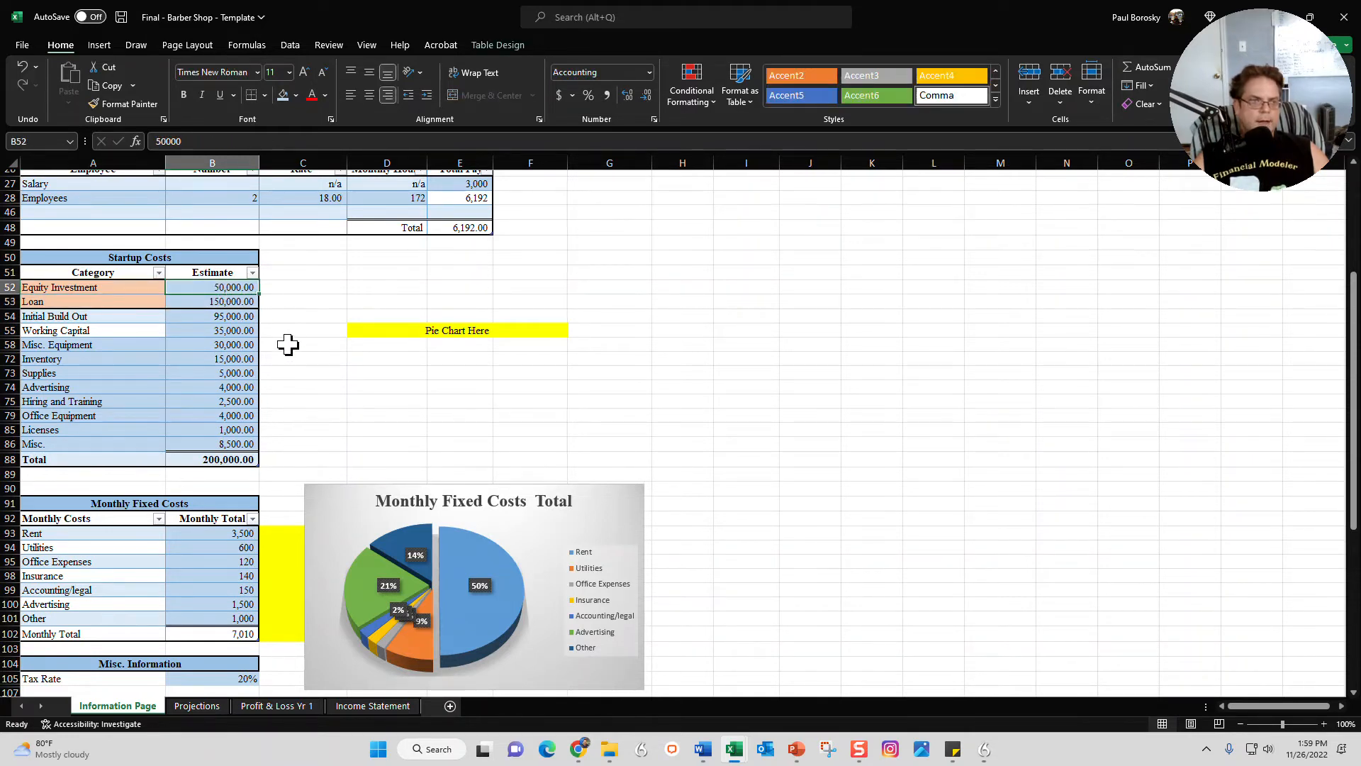
click(234, 302)
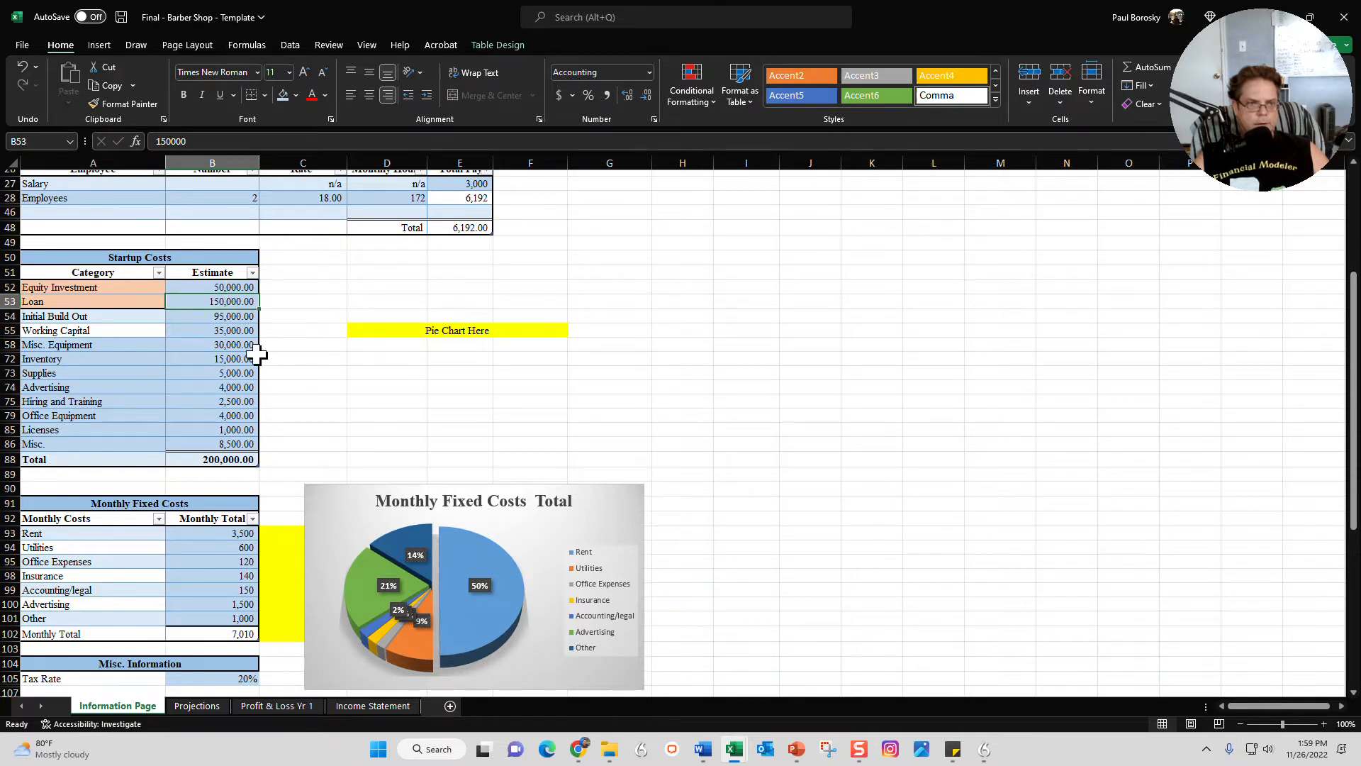
Step: Examine the startup cost items from Initial Build Out to Misc., including working capital, against the funding amounts
drag(216, 316, 216, 445)
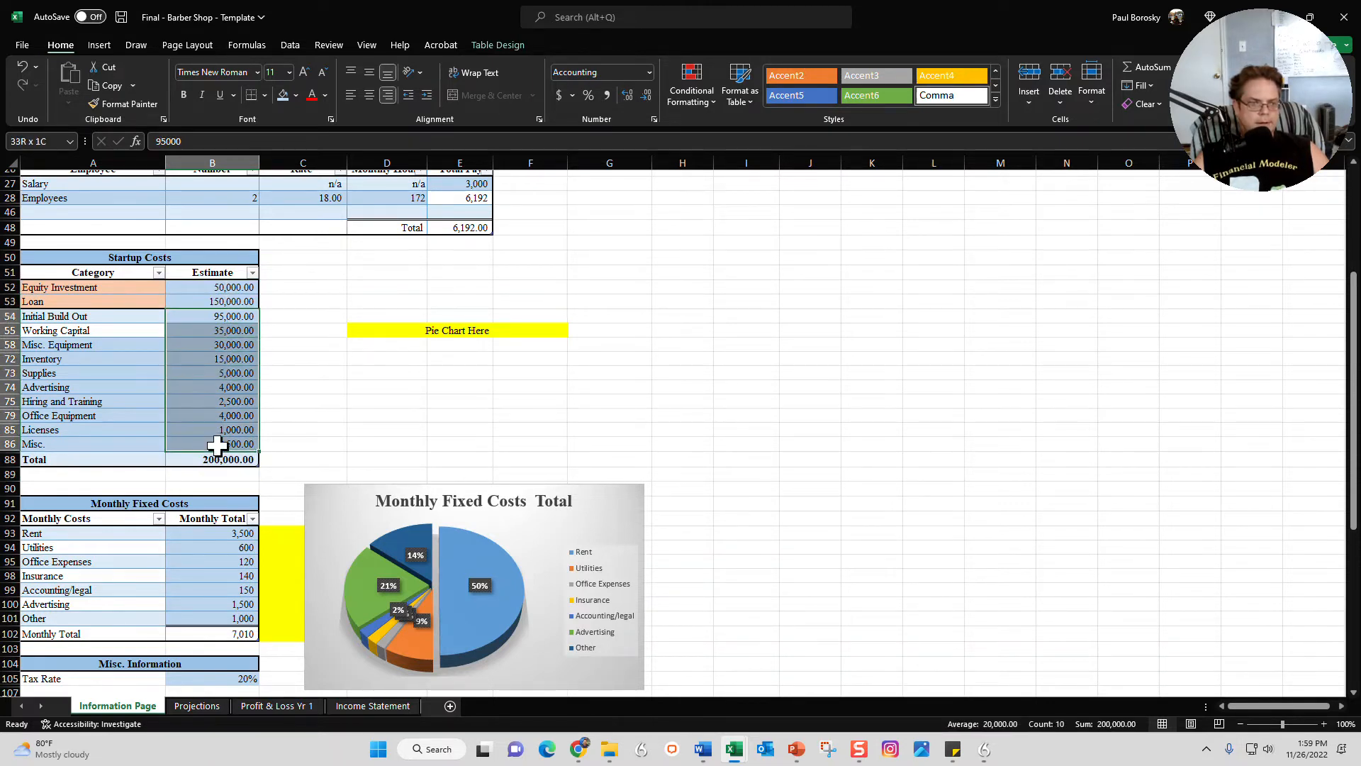
drag(78, 316, 80, 330)
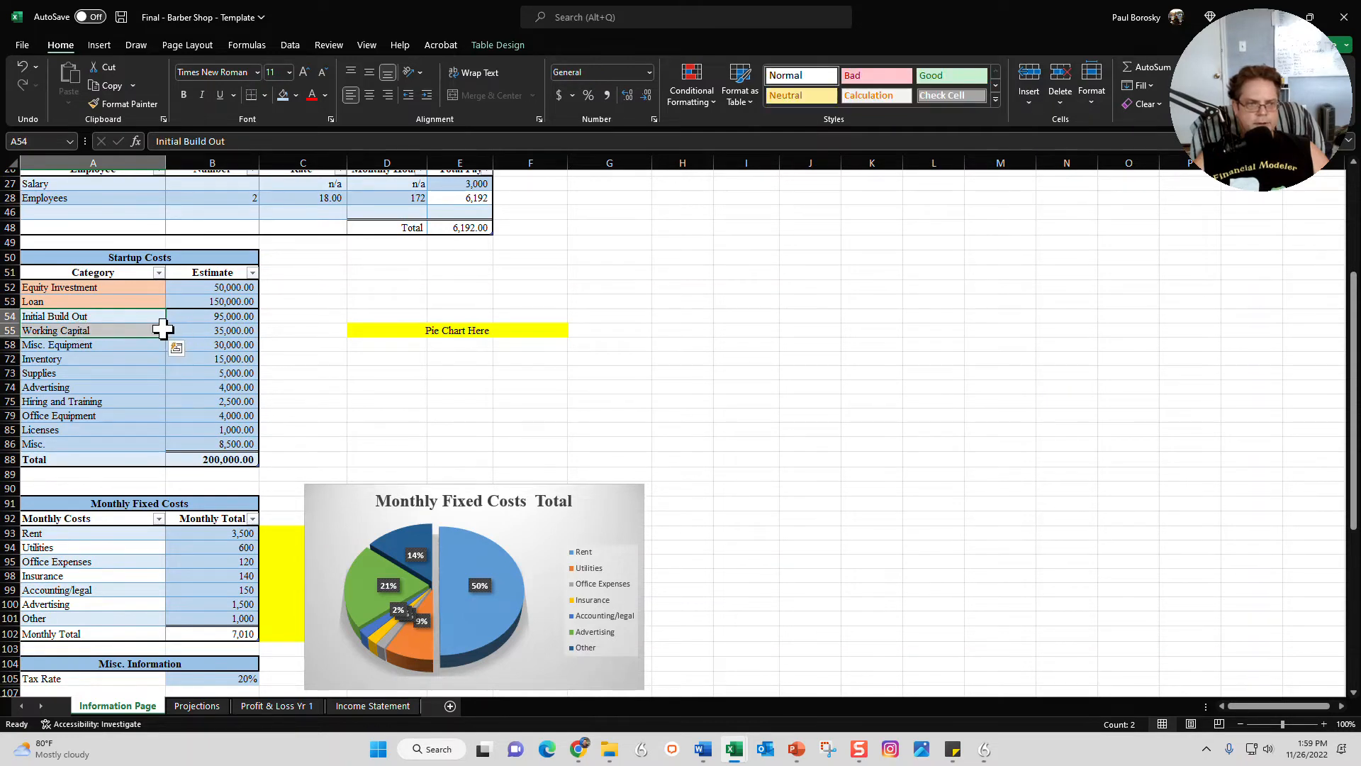
click(234, 329)
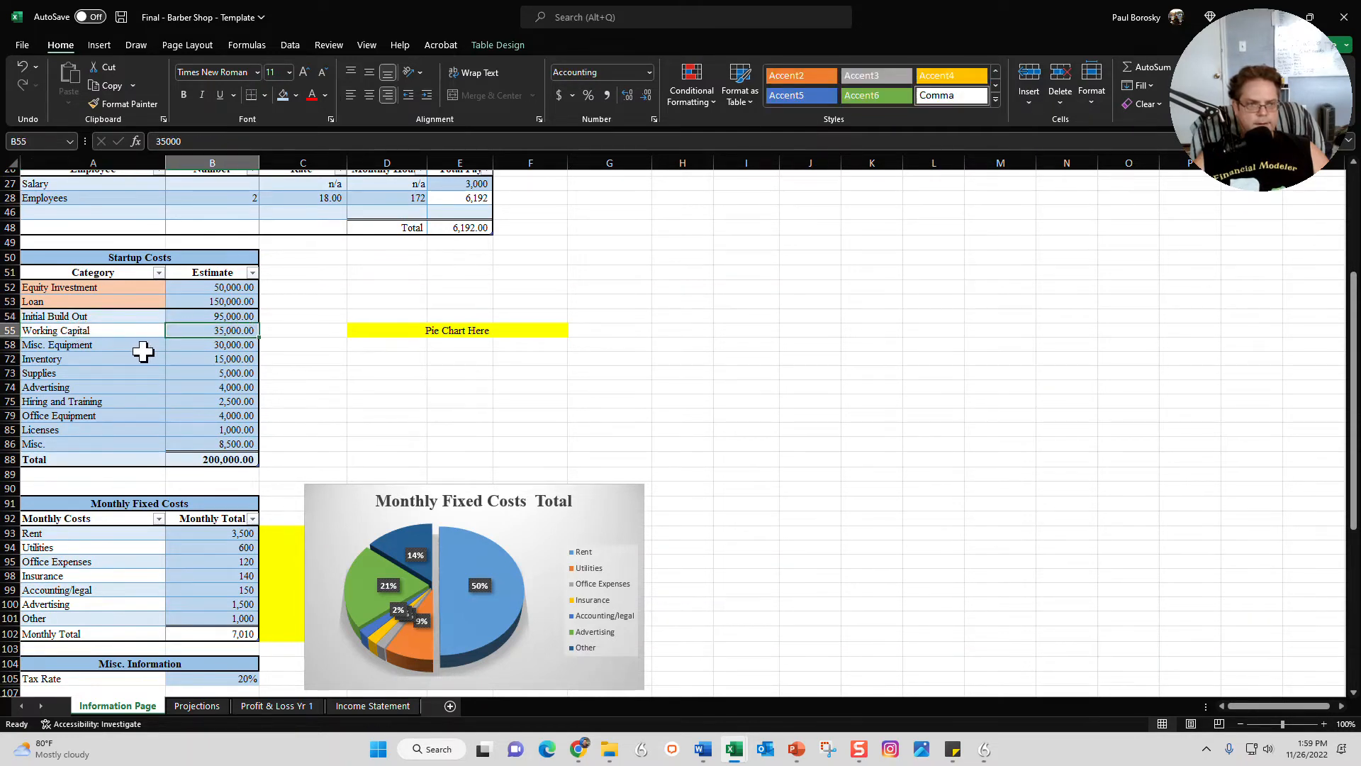
drag(132, 346, 123, 441)
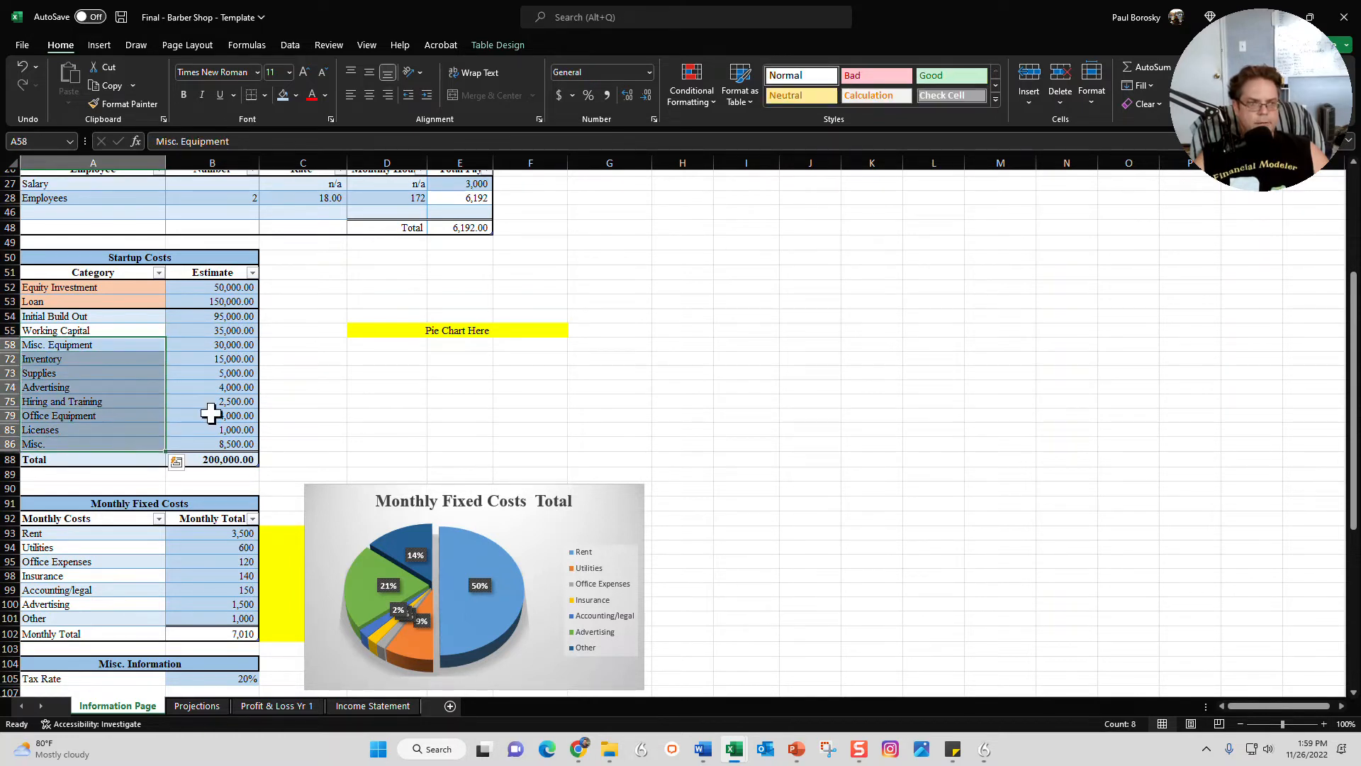
click(352, 376)
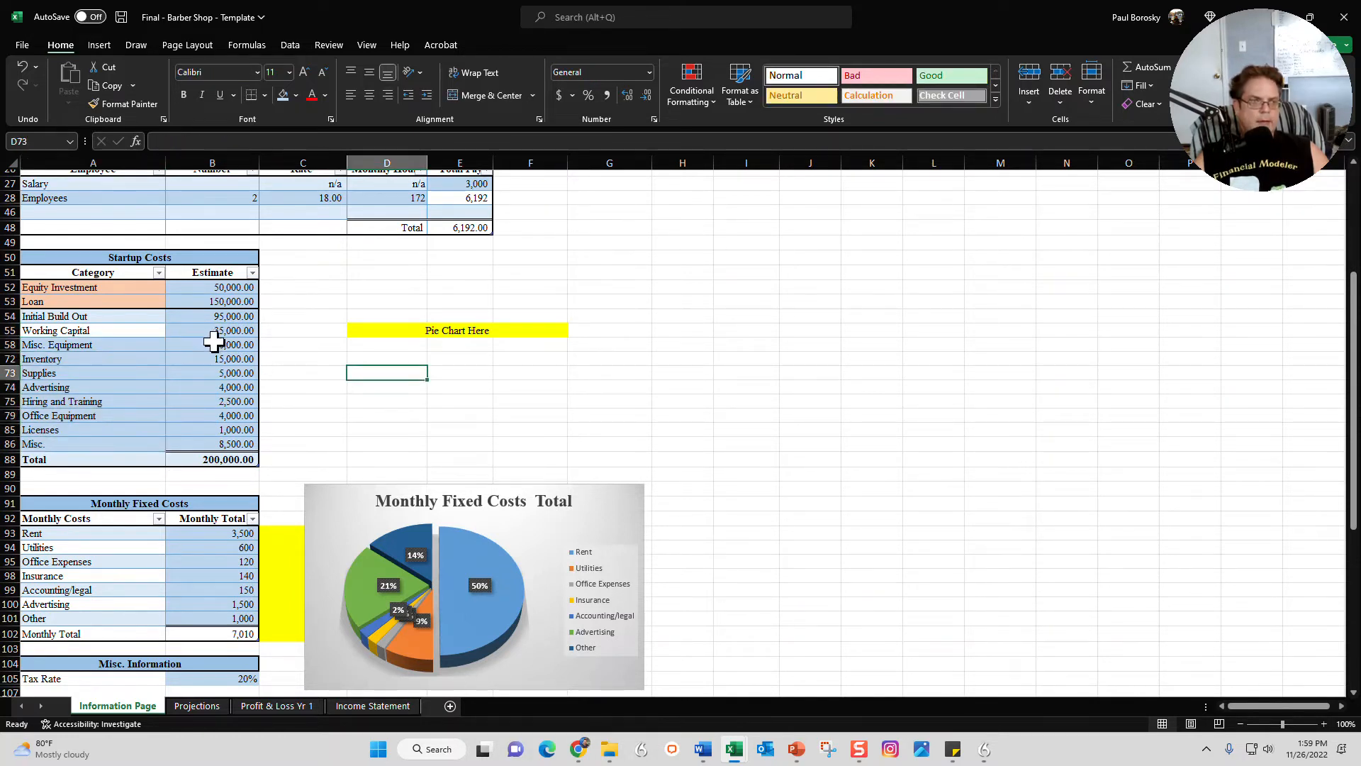
click(234, 287)
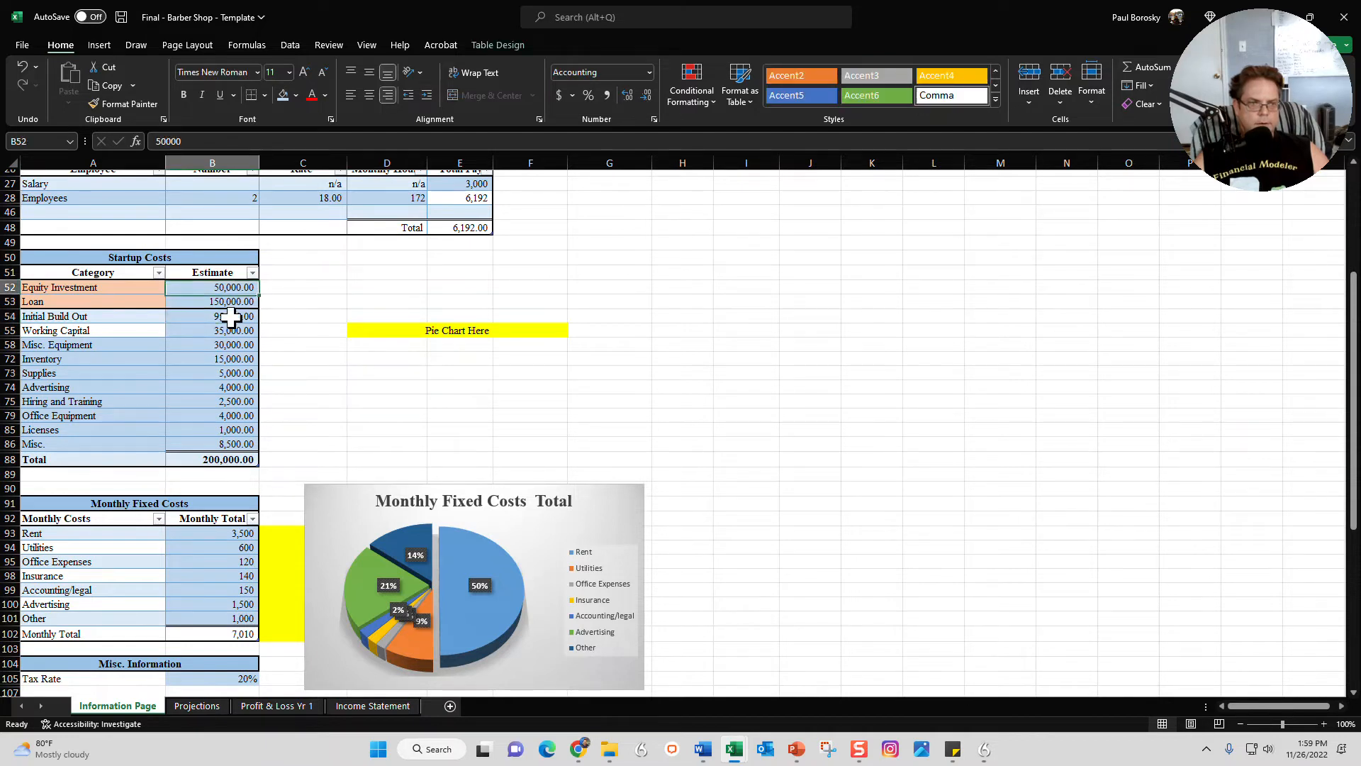
drag(231, 317, 234, 444)
click(325, 384)
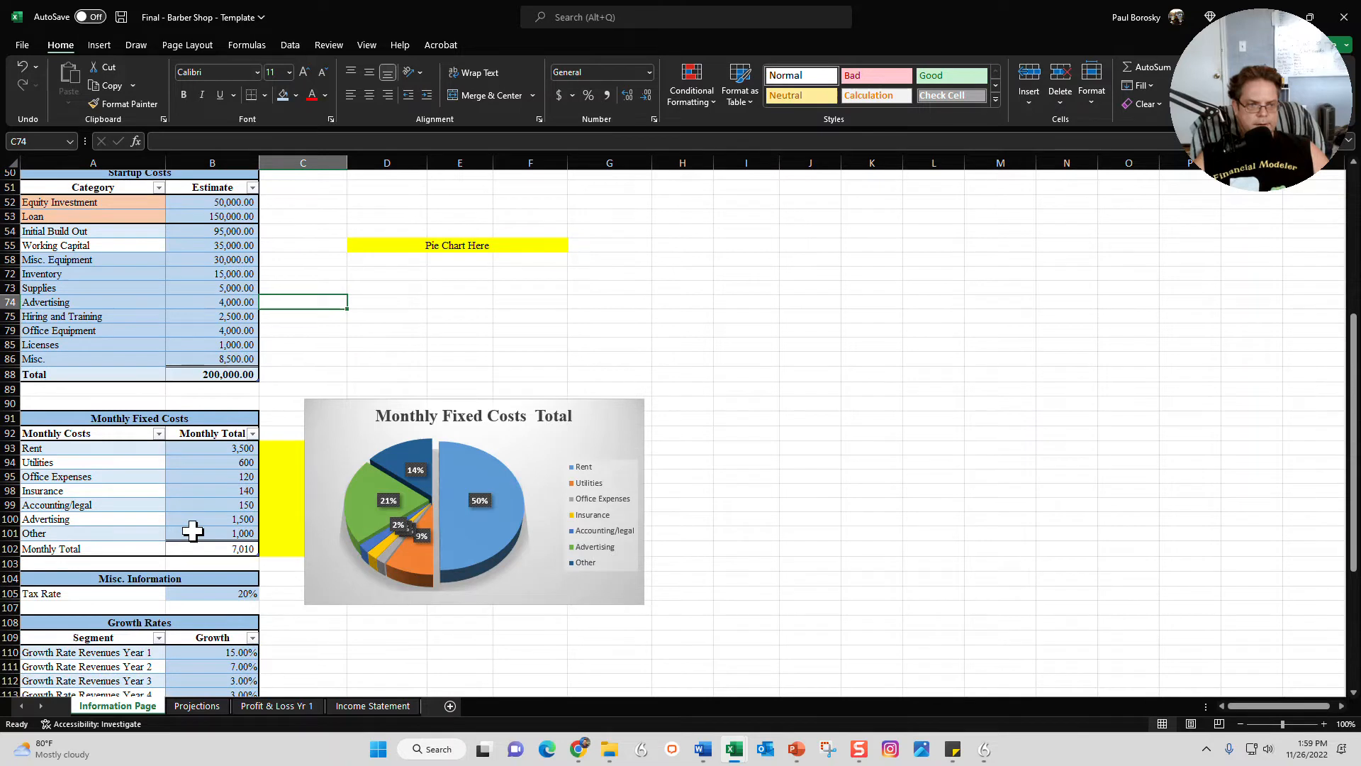
Step: Examine the Monthly Fixed Costs entries from Rent to Other and the tax rate under Misc. Information
scroll(192, 524, down, 4)
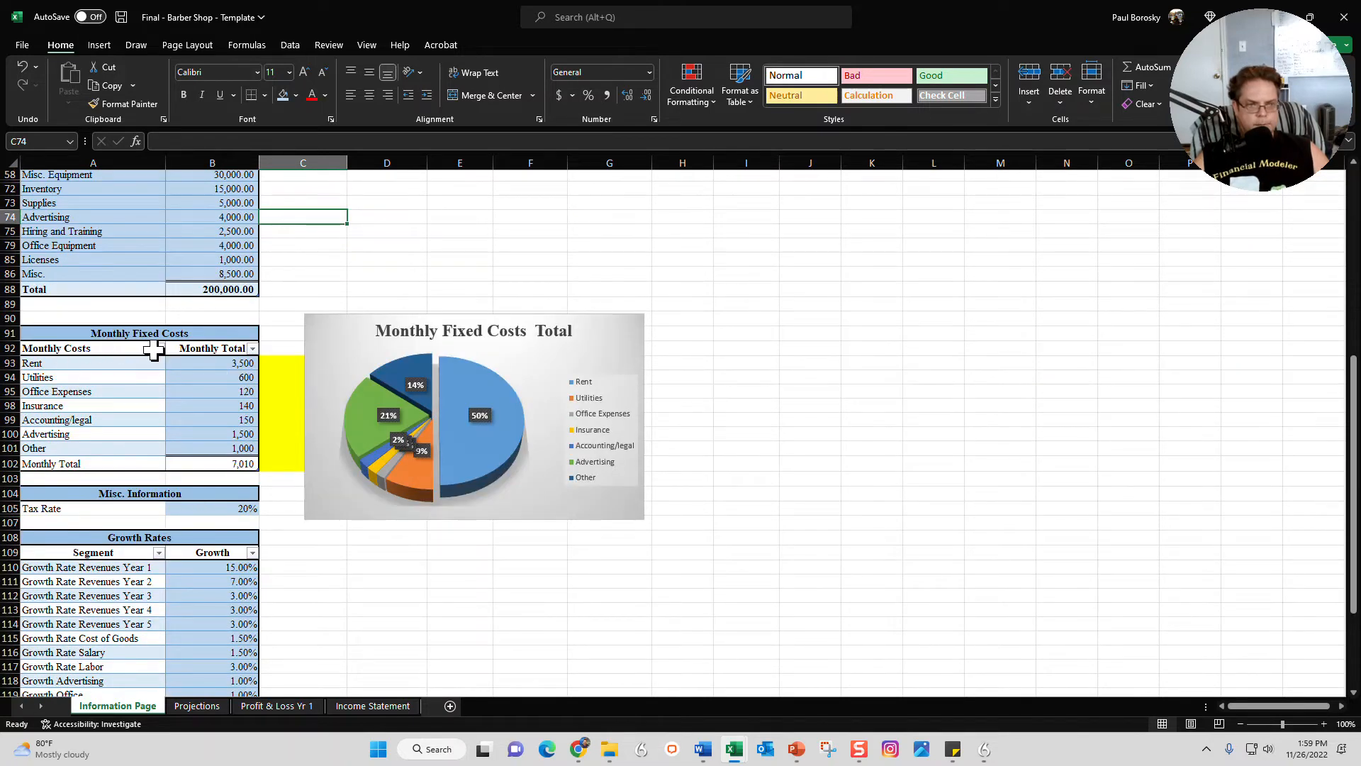
drag(213, 359, 210, 445)
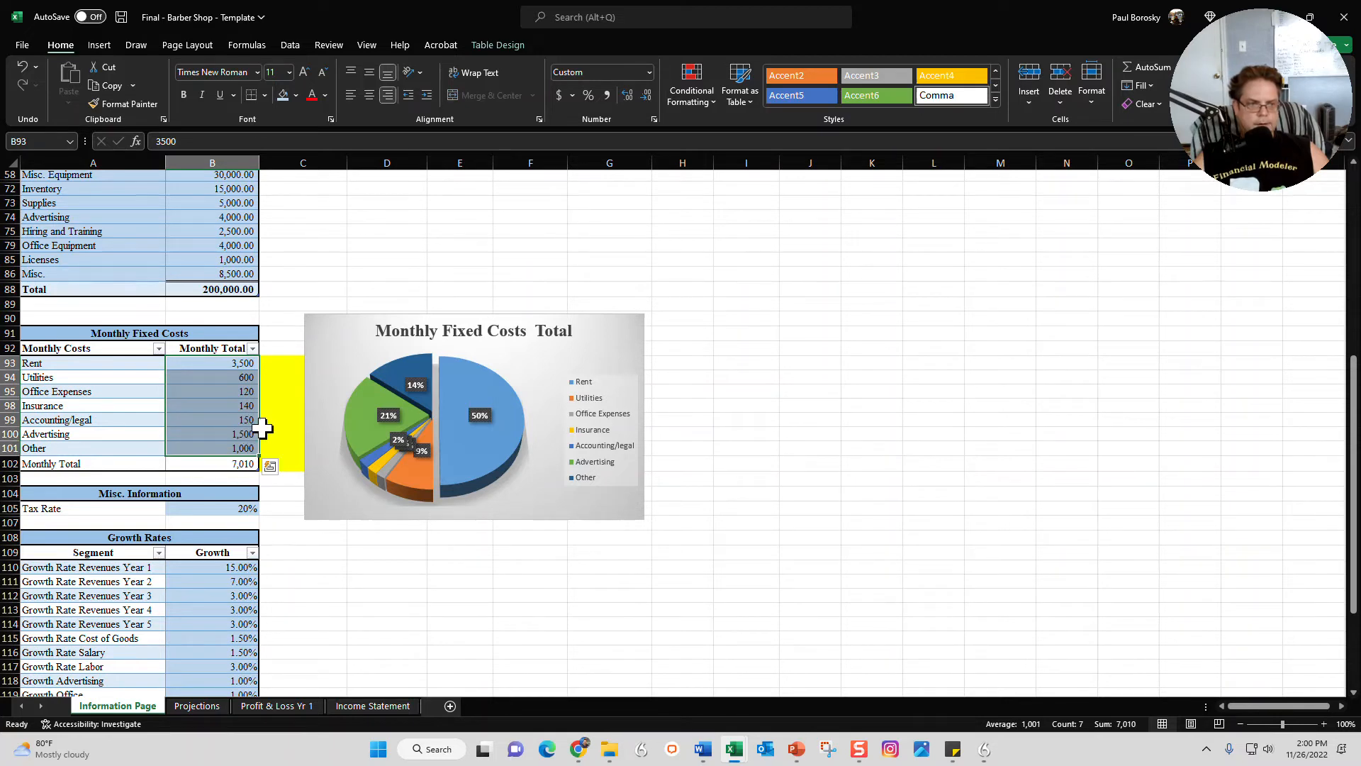
click(241, 448)
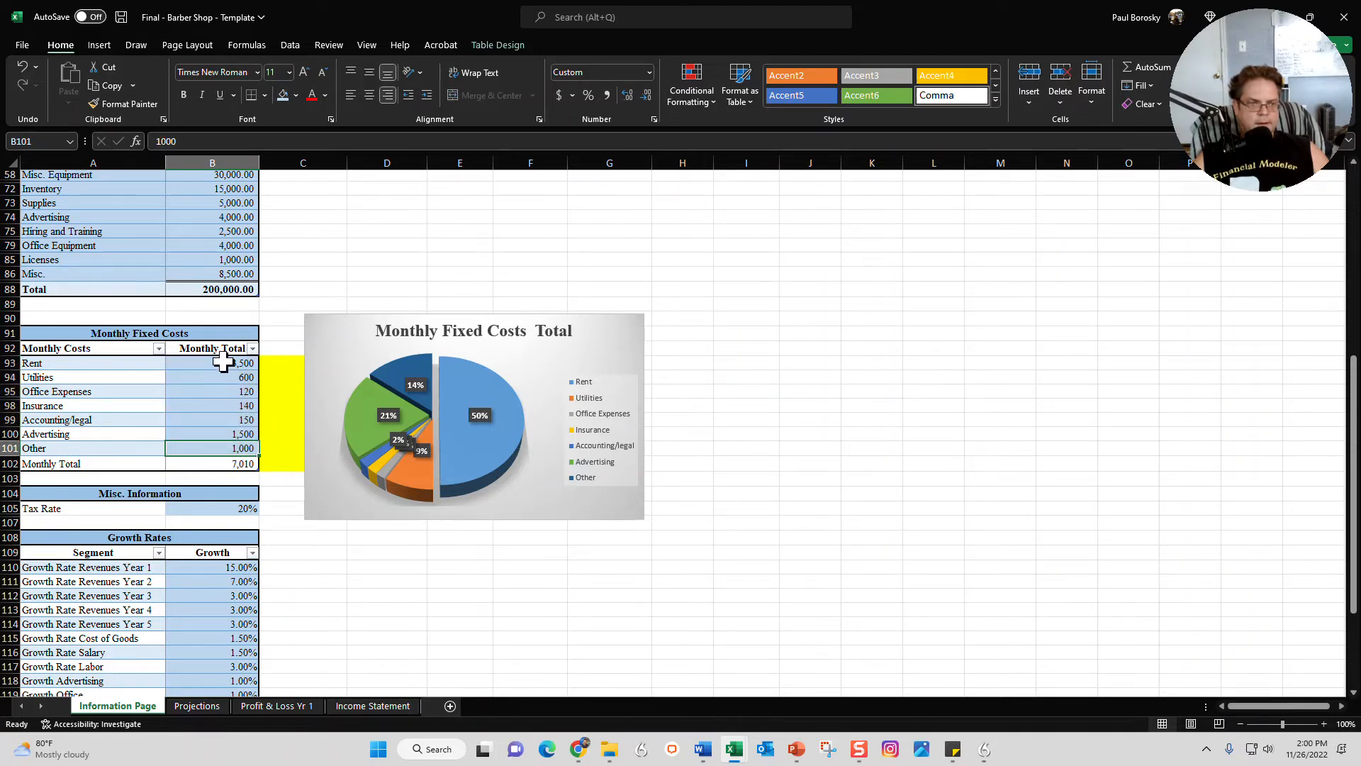
drag(223, 361, 203, 444)
click(206, 445)
click(218, 511)
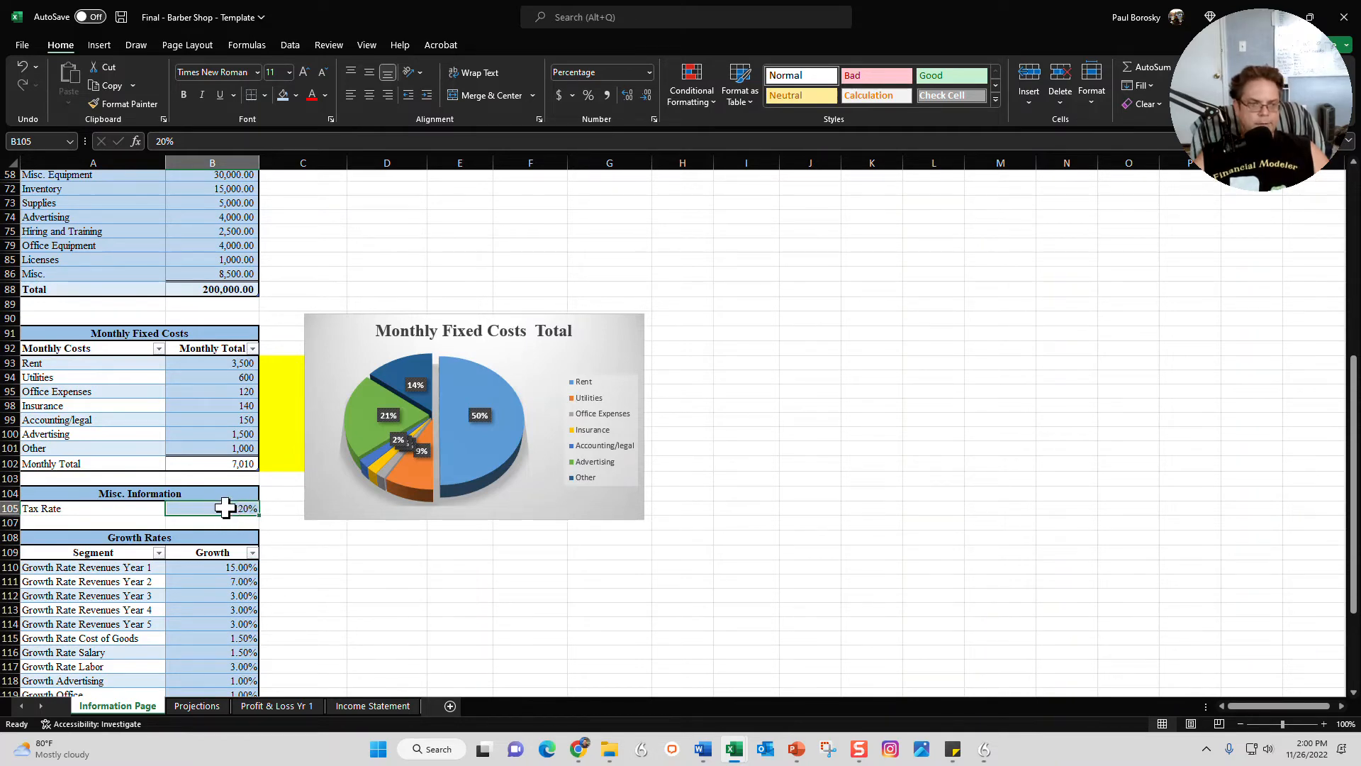
Step: Examine the Growth Rates table's revenue and expense rates and bring the Loan Information section into view
scroll(239, 508, down, 5)
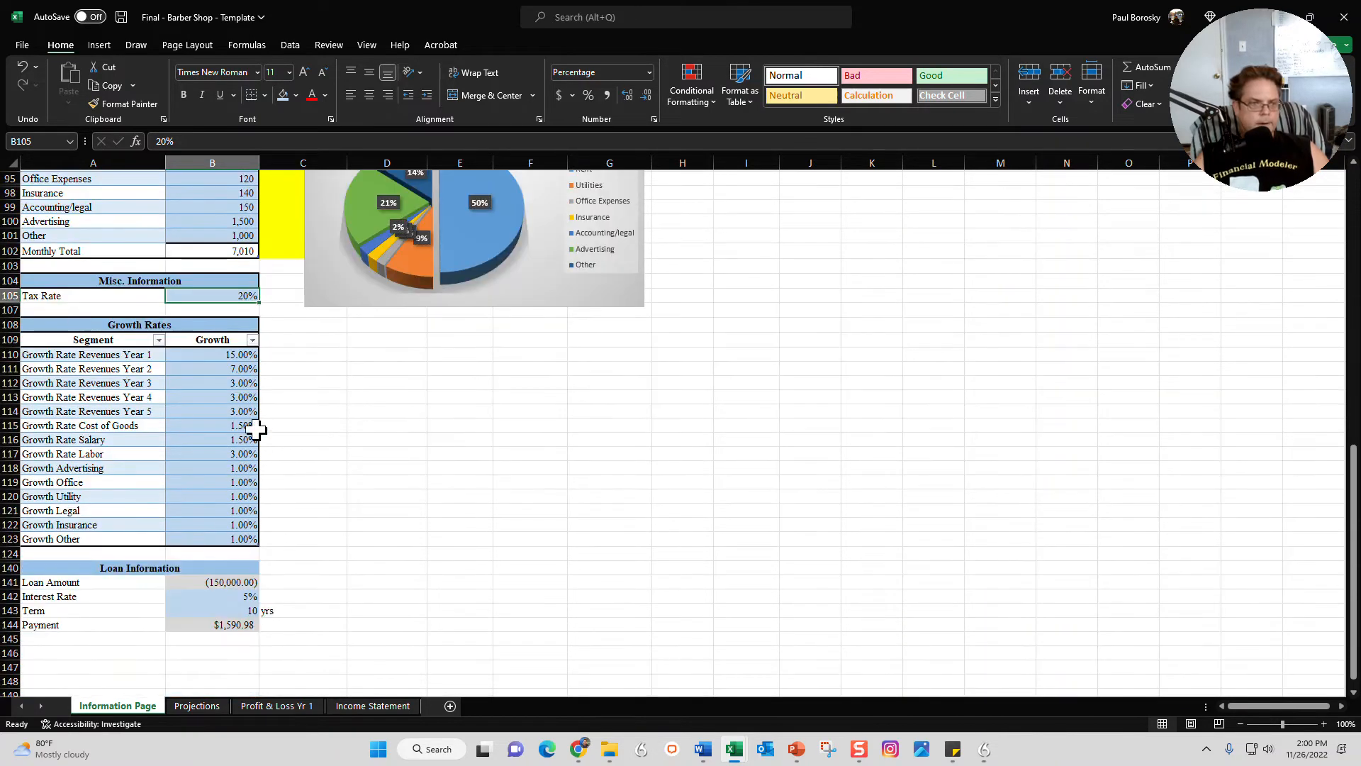
drag(223, 355, 224, 407)
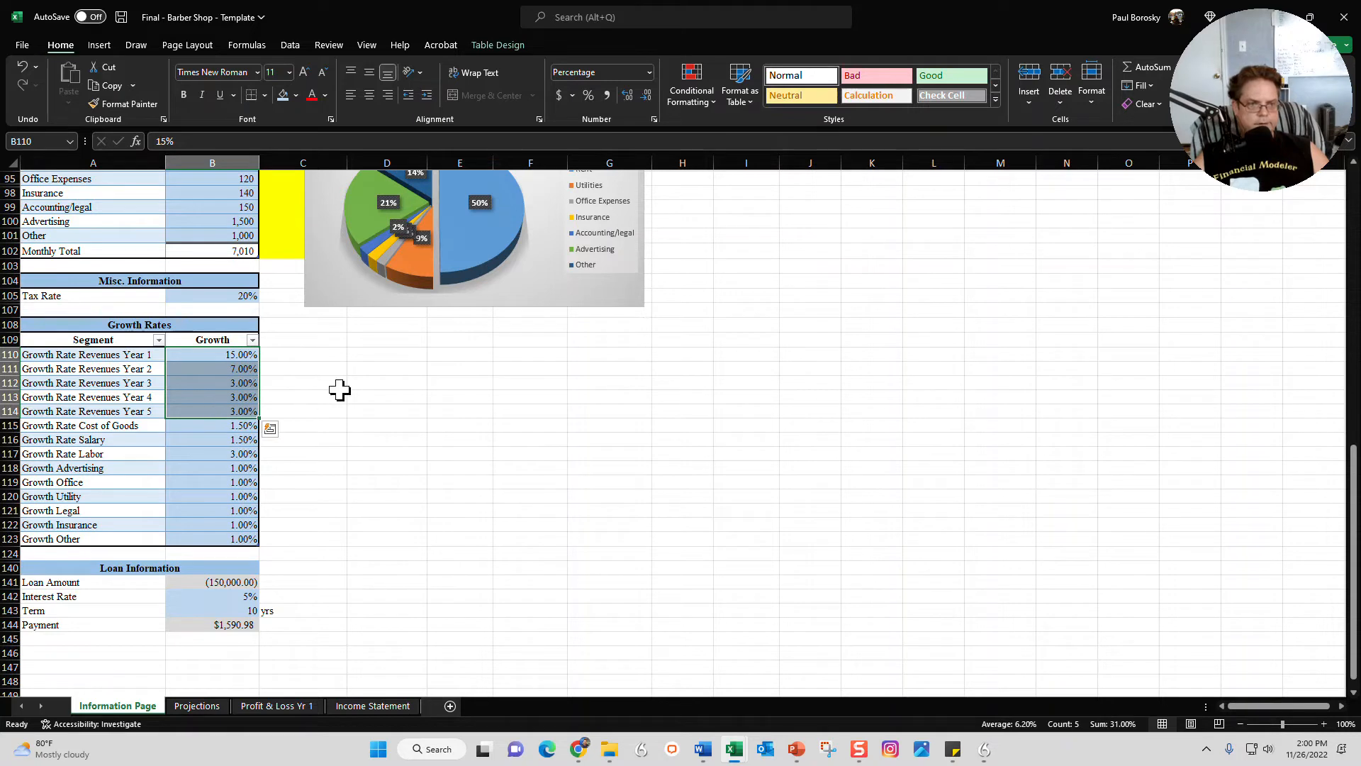
drag(220, 429, 214, 532)
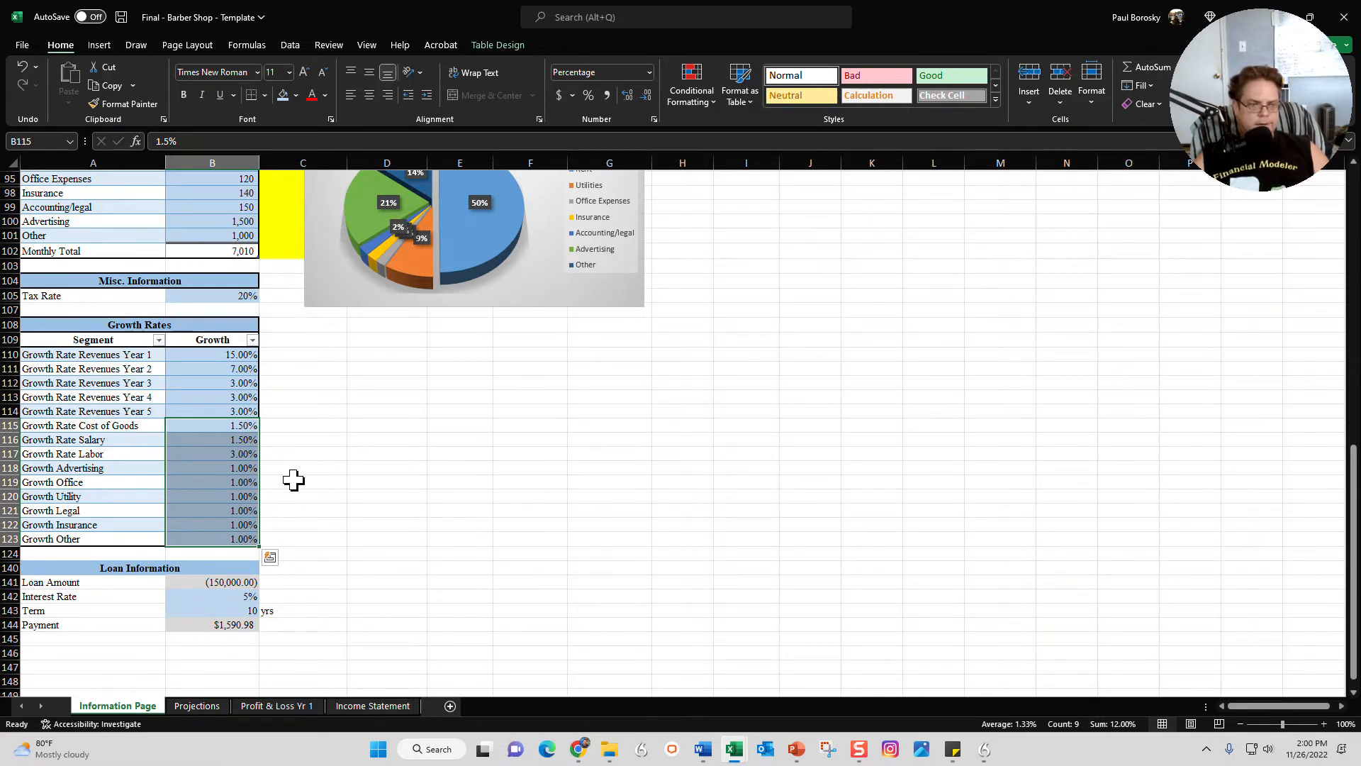
click(374, 467)
scroll(316, 623, down, 2)
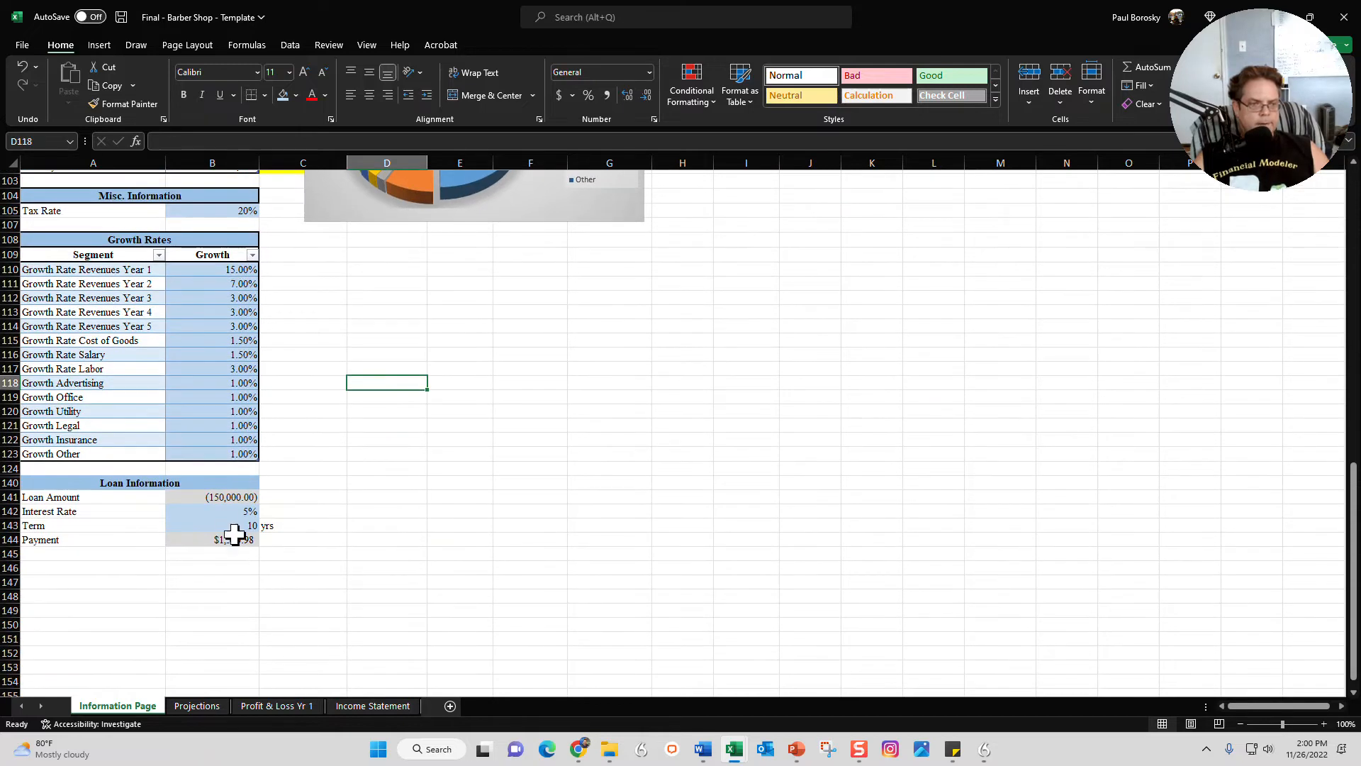
Step: Trace the loan amount in the Loan Information section back to its source, the Loan entry in the Startup Costs table
click(173, 486)
click(228, 521)
click(241, 497)
scroll(220, 480, up, 8)
scroll(199, 350, up, 3)
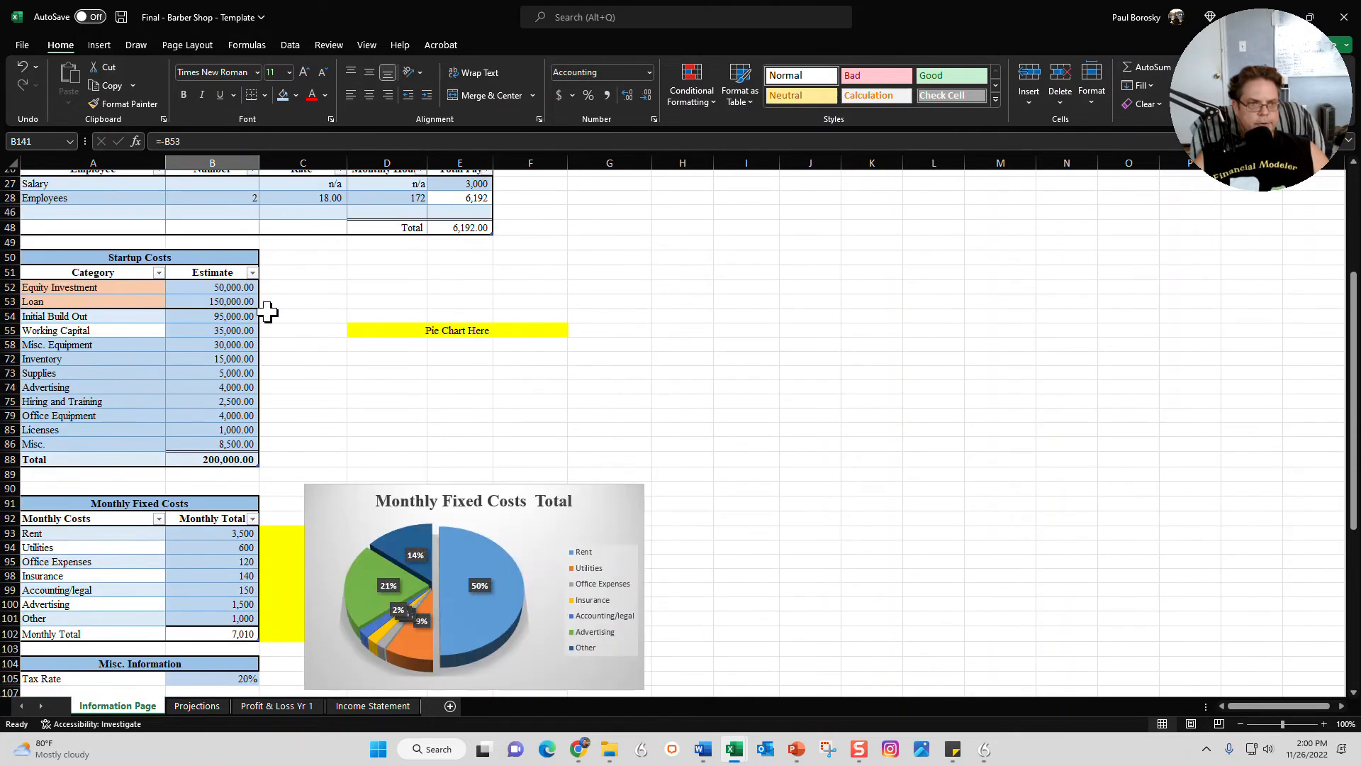
click(228, 300)
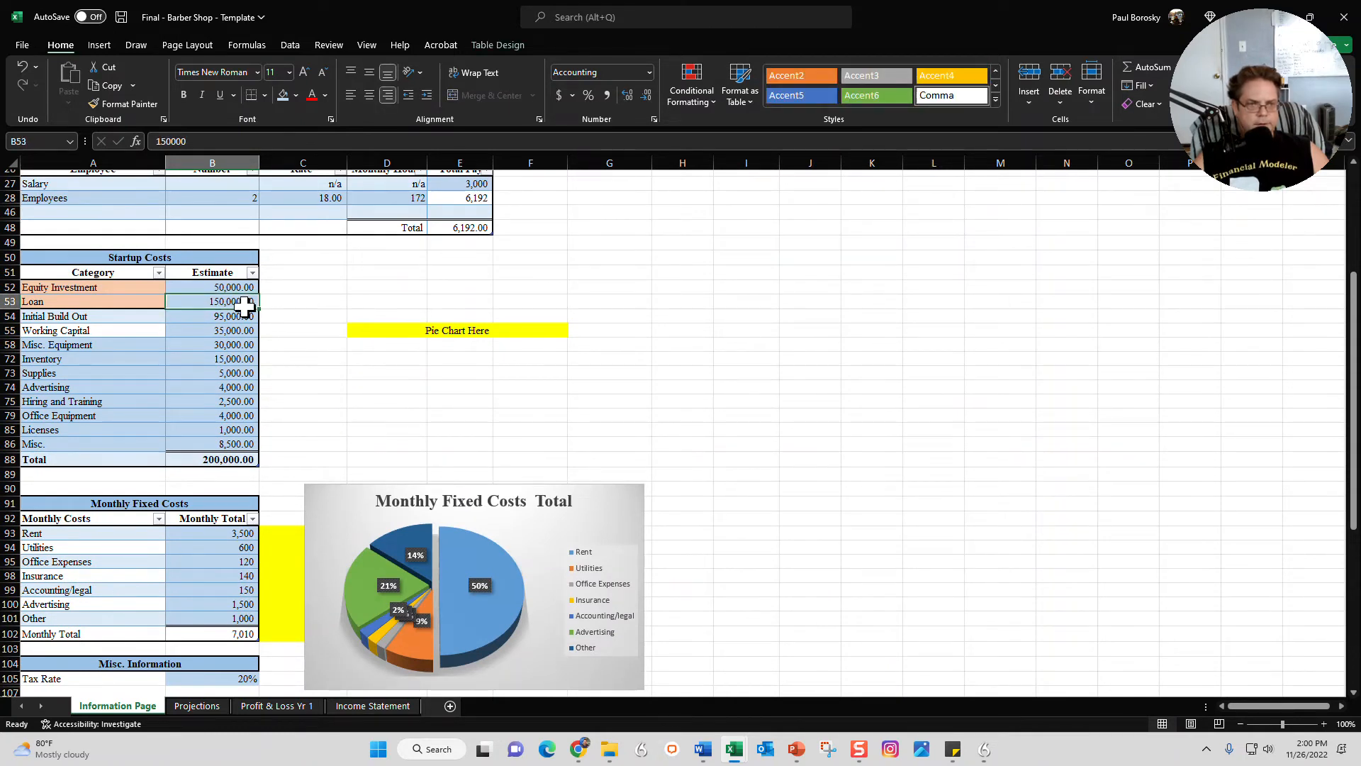
Step: Examine the loan amount, interest rate, term and payment formula in the Loan Information section
scroll(244, 305, down, 11)
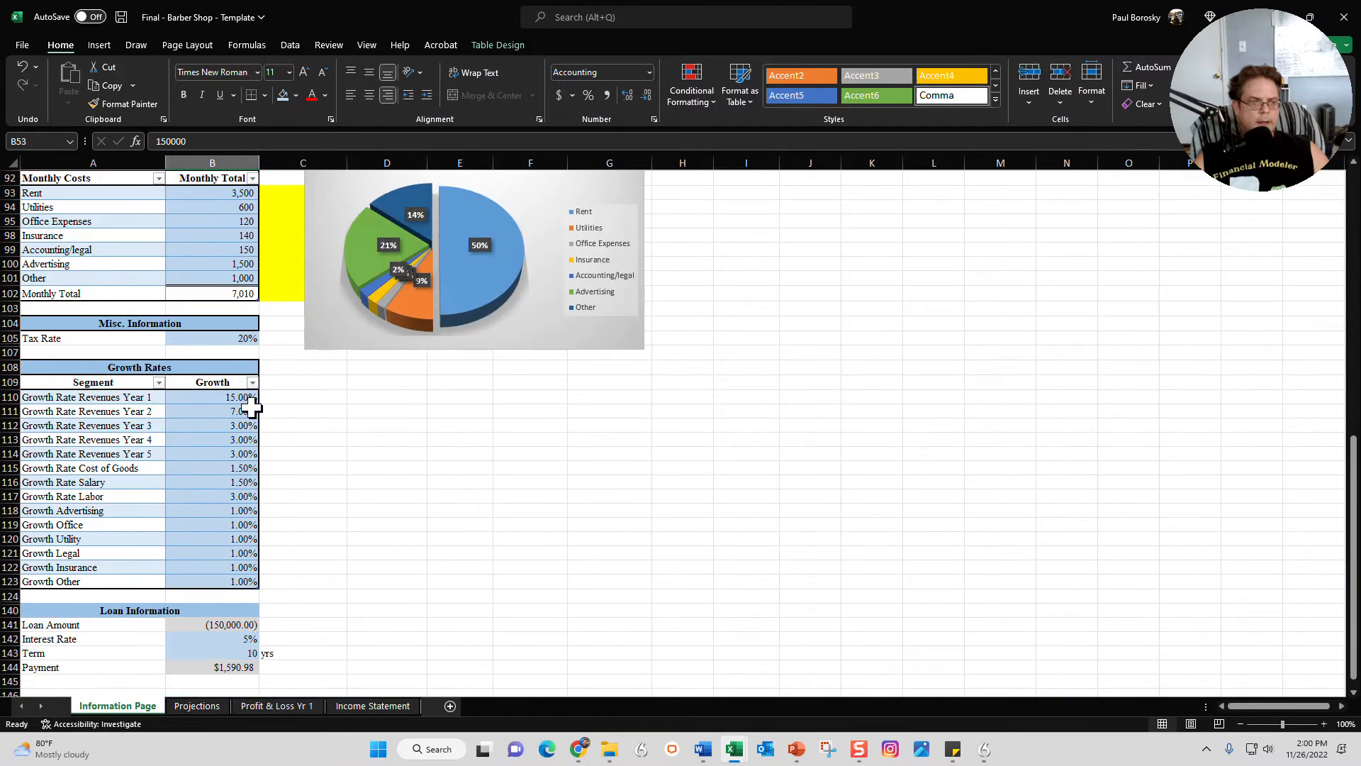
click(223, 498)
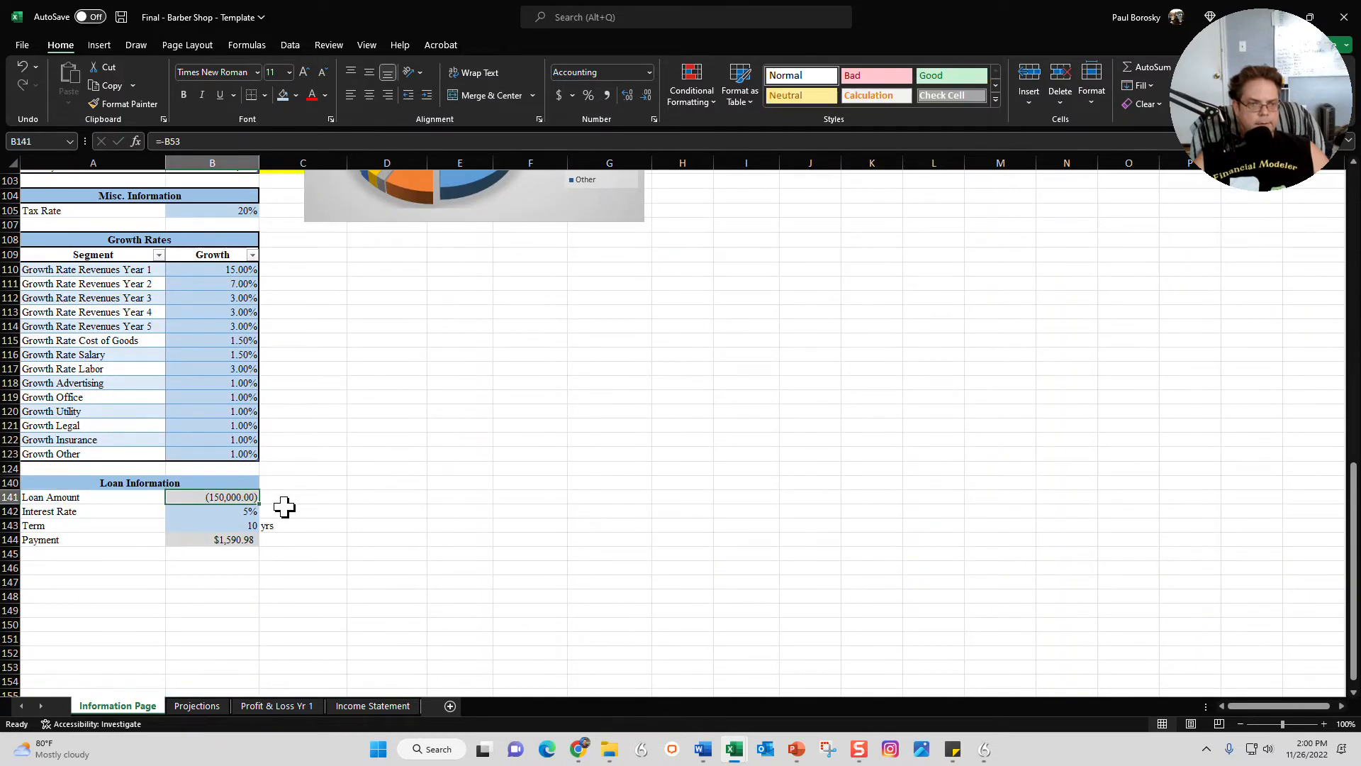
click(240, 512)
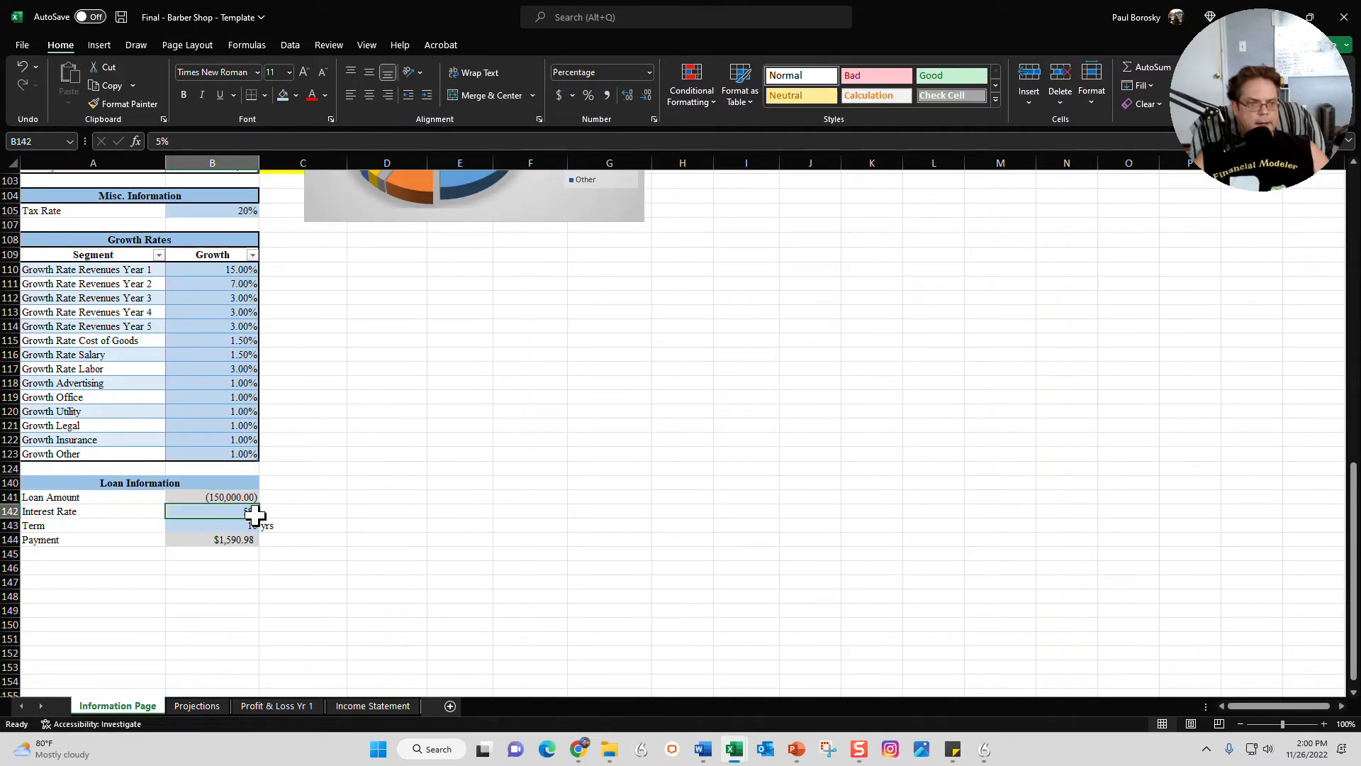
click(218, 527)
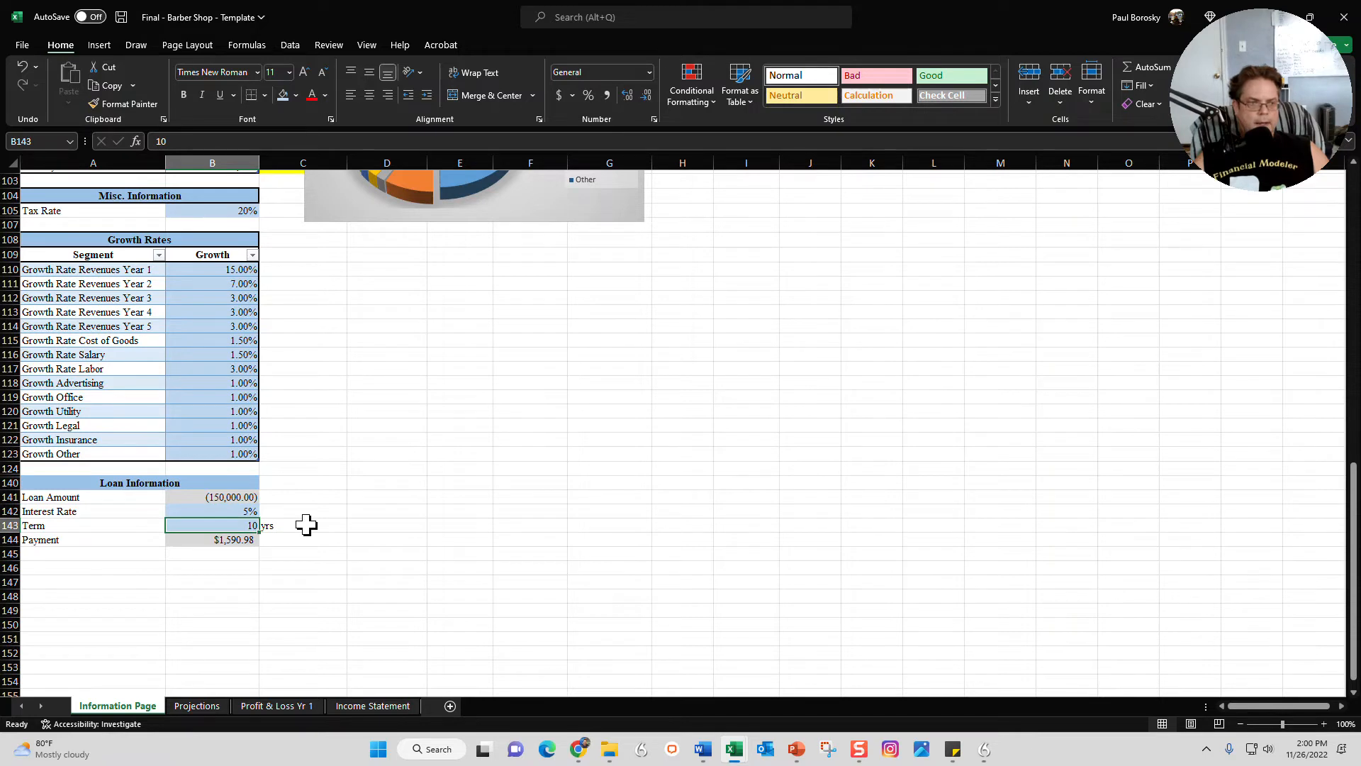
click(181, 545)
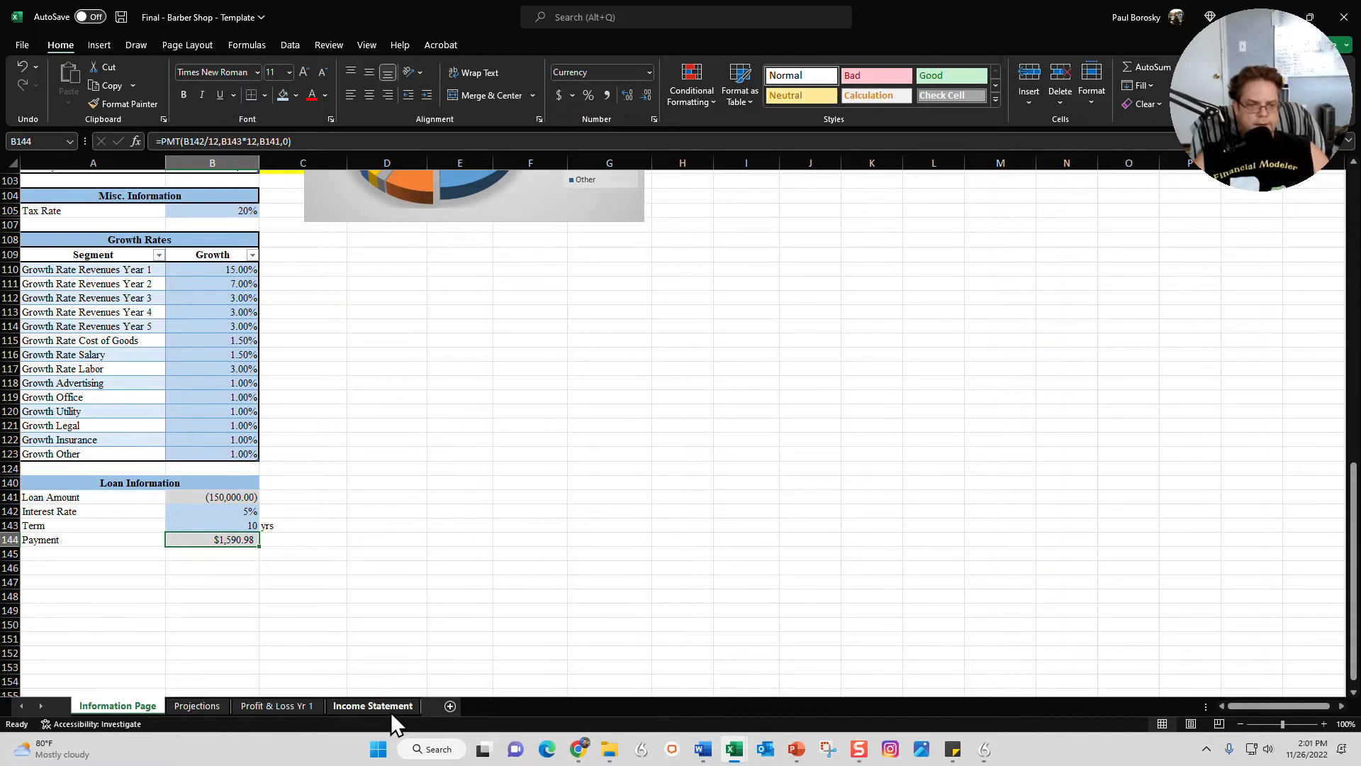
click(424, 497)
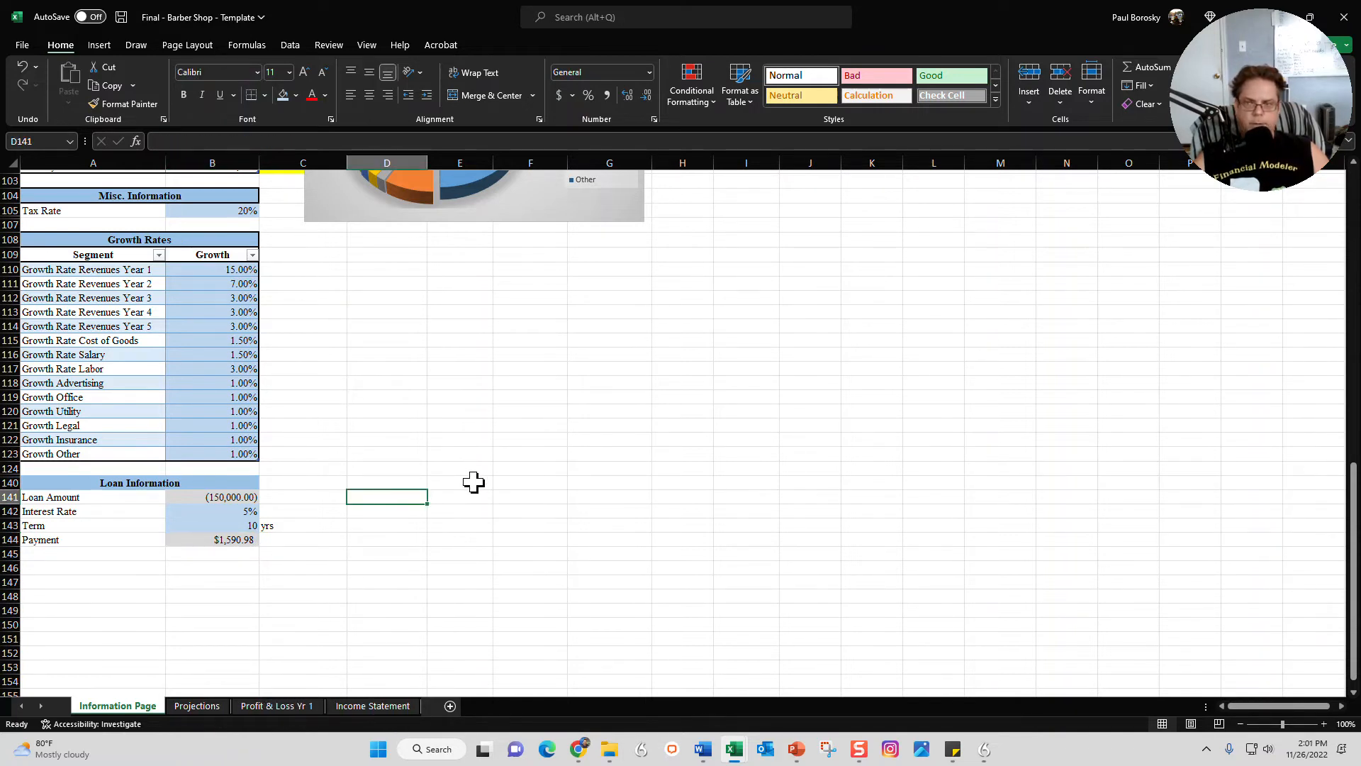
Step: Copy the whole Pro Forma Income Statement - Base table, B2:G26, from the Income Statement sheet
scroll(237, 454, up, 17)
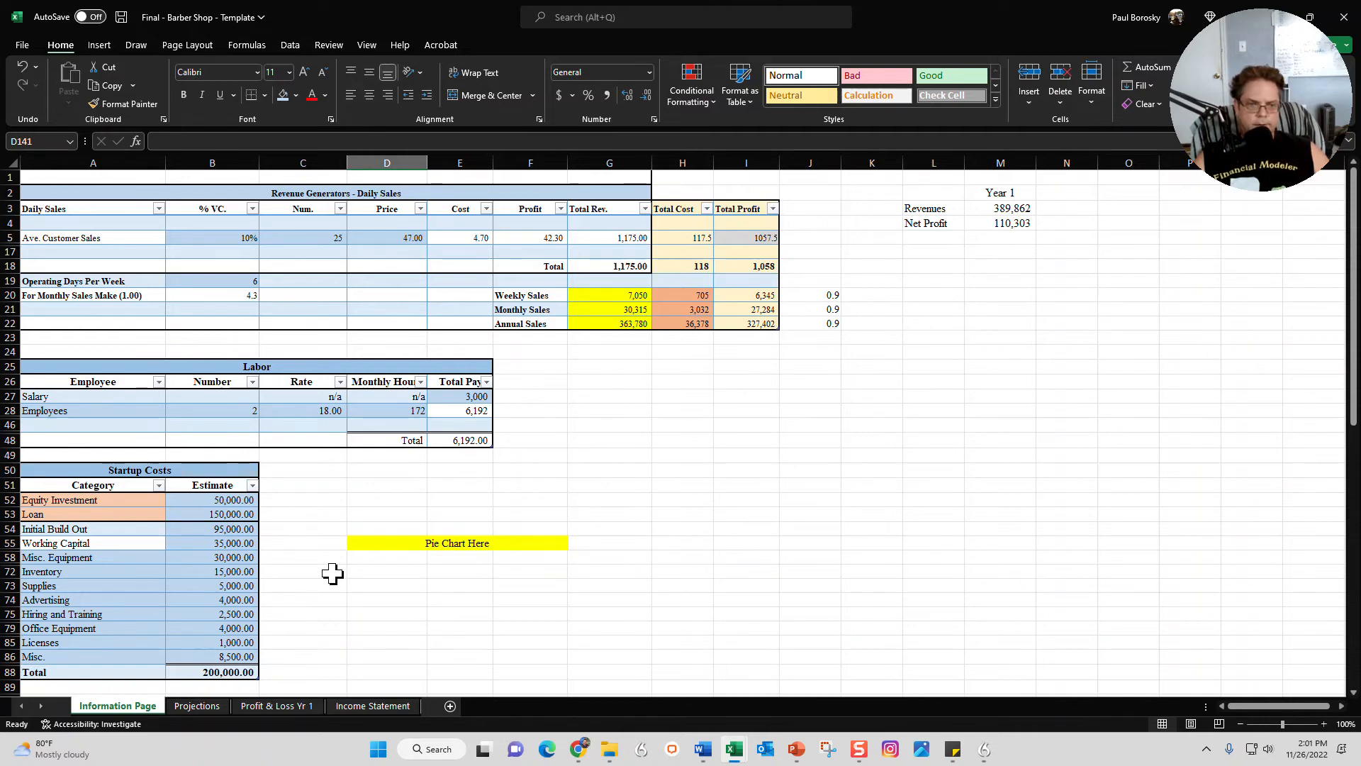
click(380, 706)
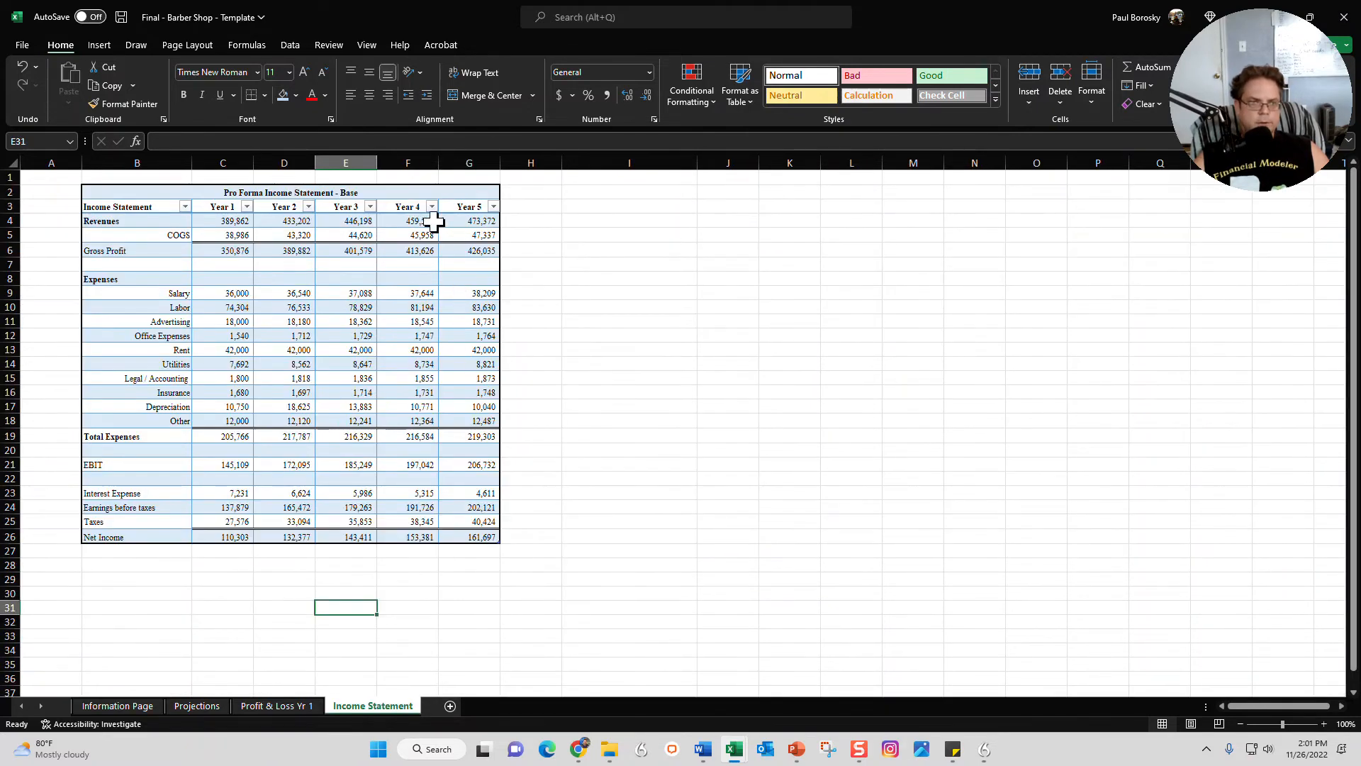
drag(365, 186, 350, 537)
key(ctrl+c)
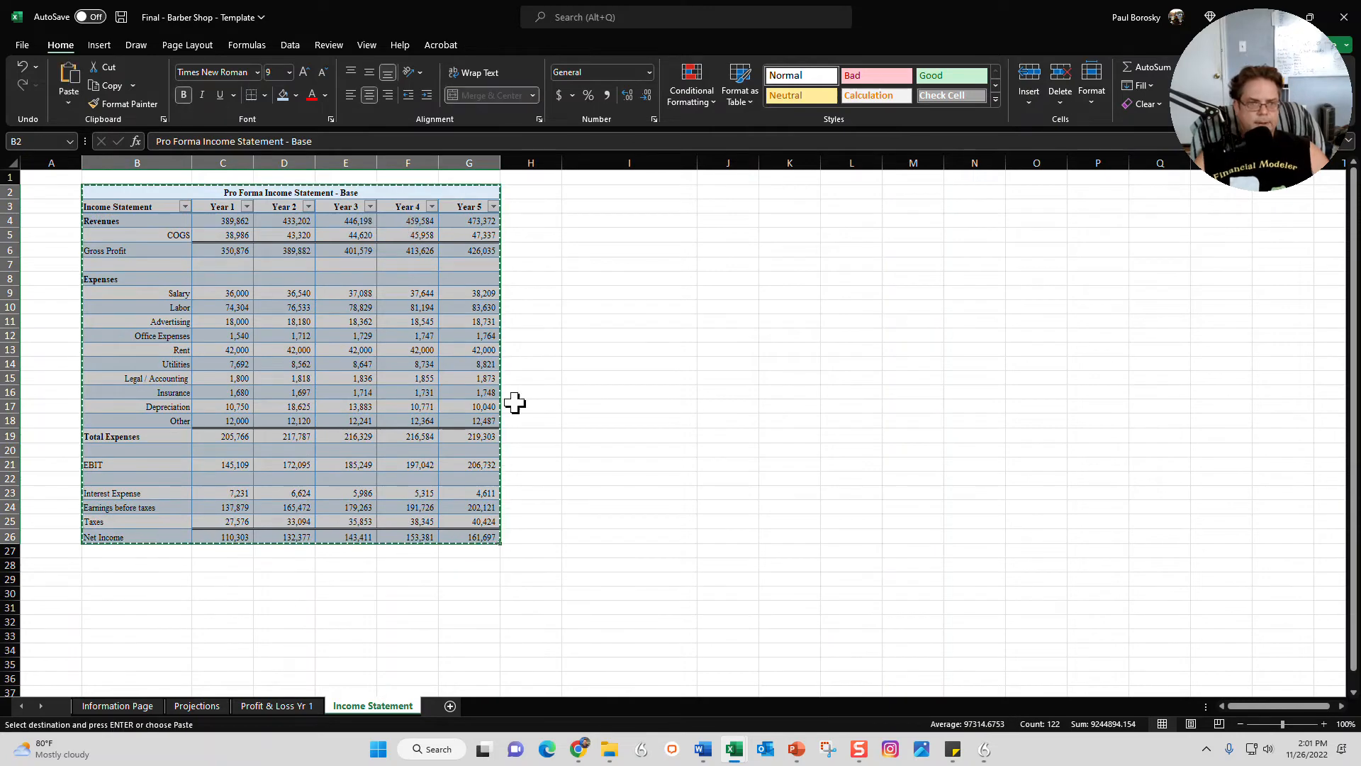
Step: Switch to the barber shop template document in Word, delete its Pro Forma Income Statement table and undo the deletion
key(super+d)
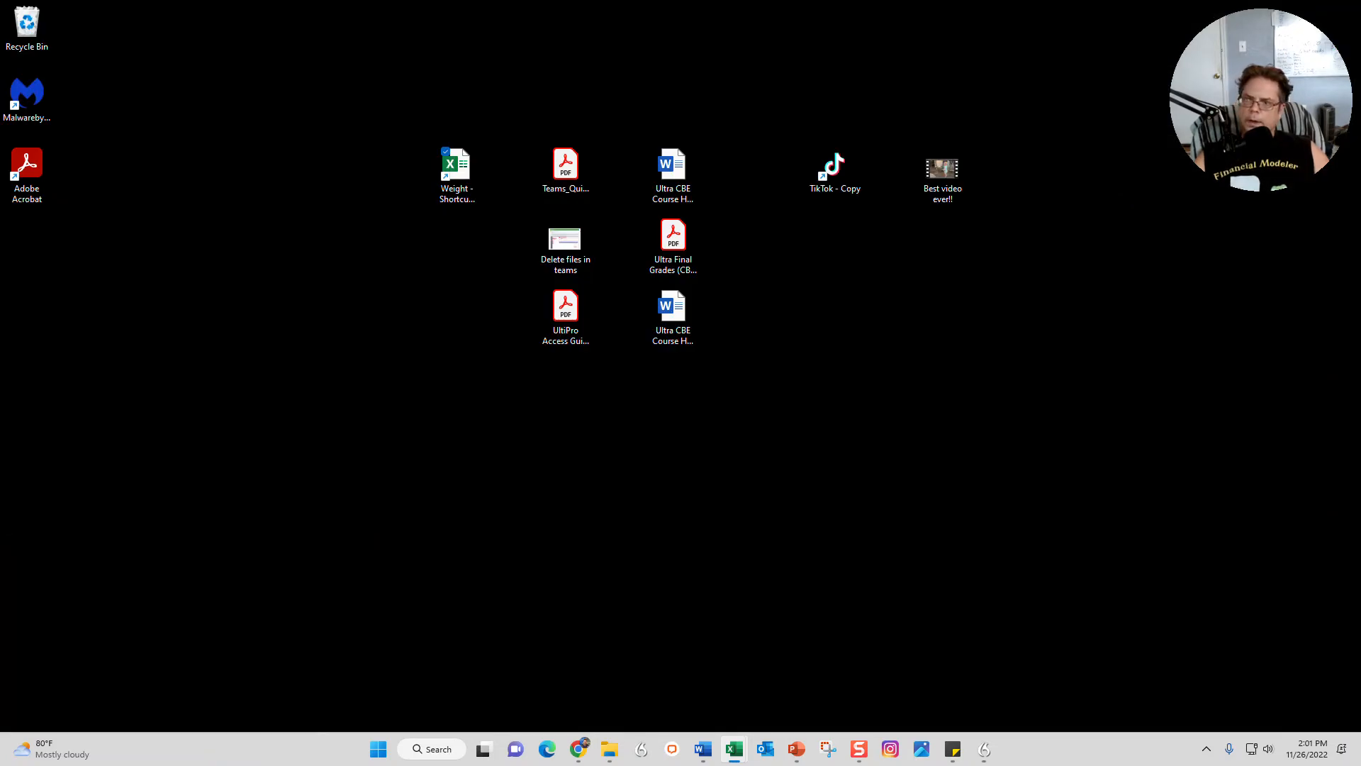
key(alt+Tab)
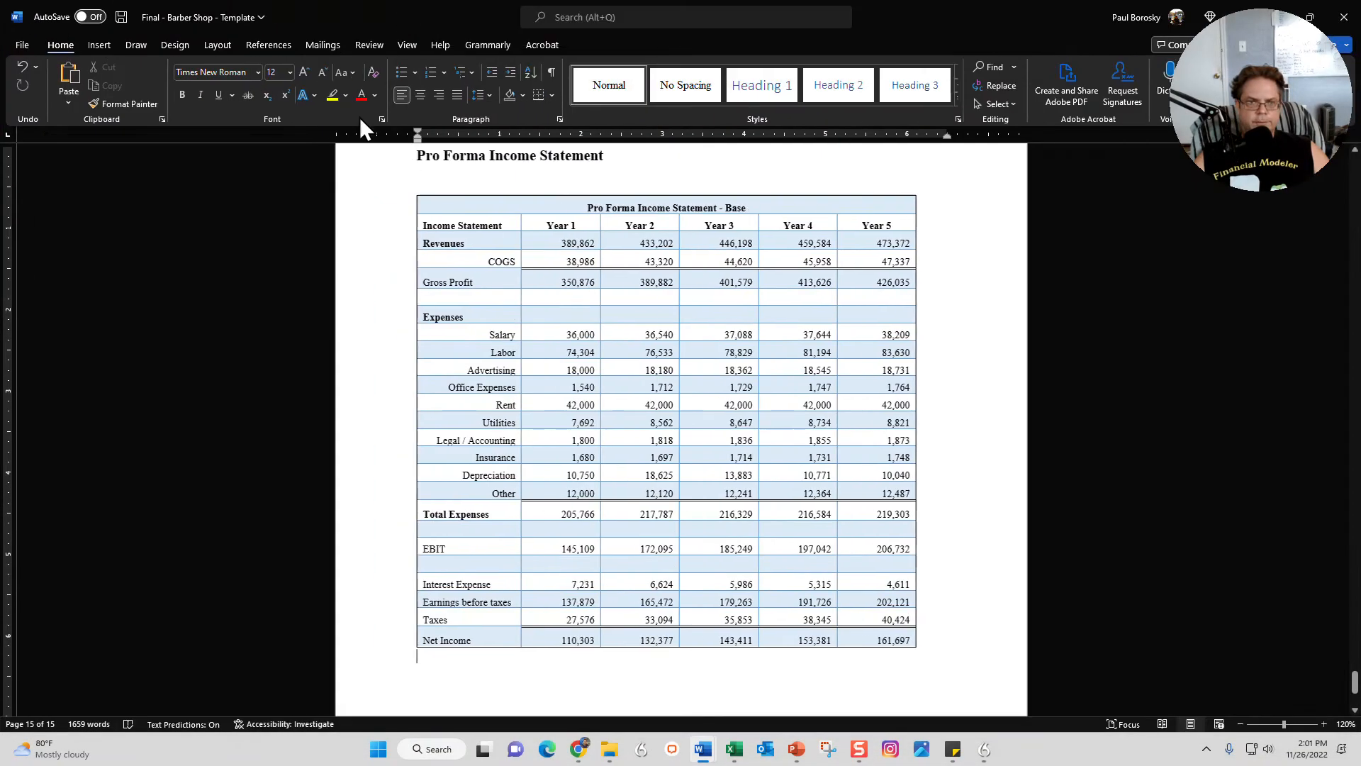
drag(925, 636, 491, 206)
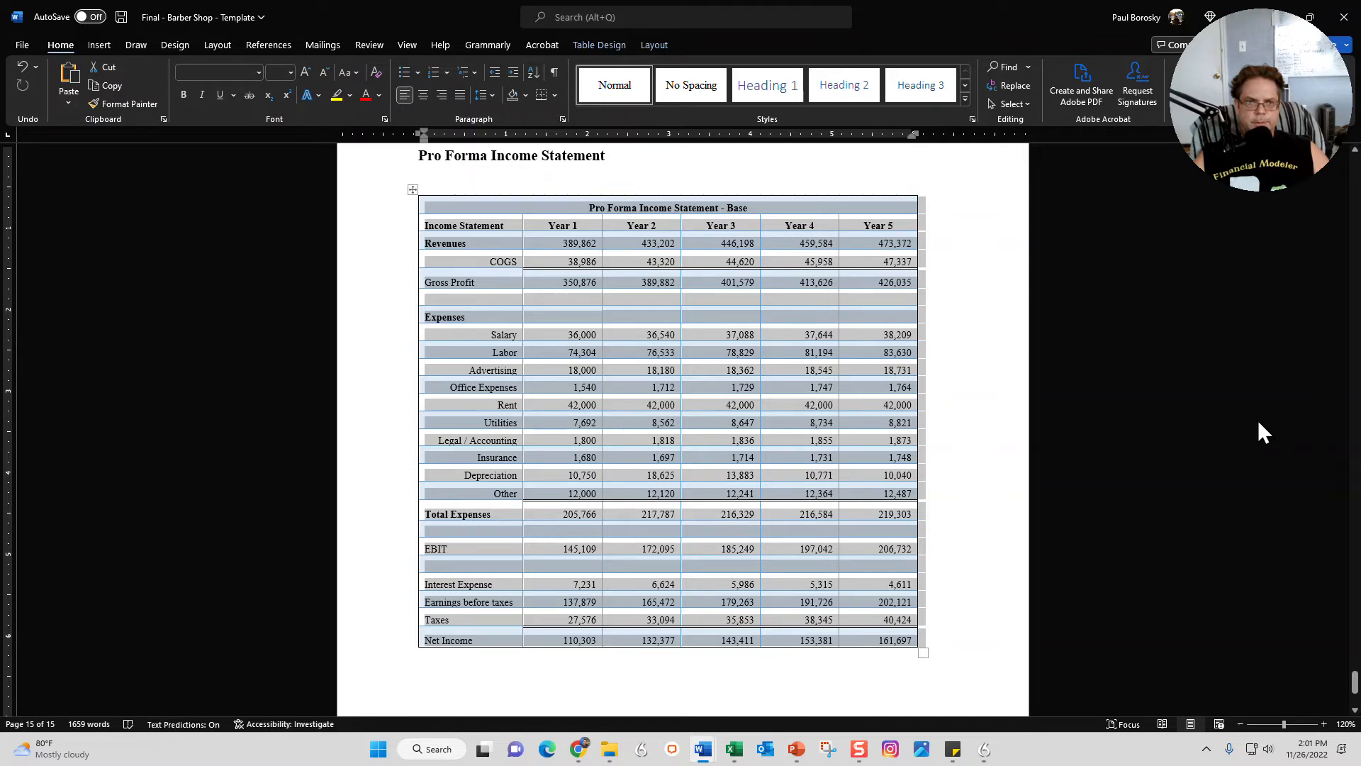
key(BackSpace)
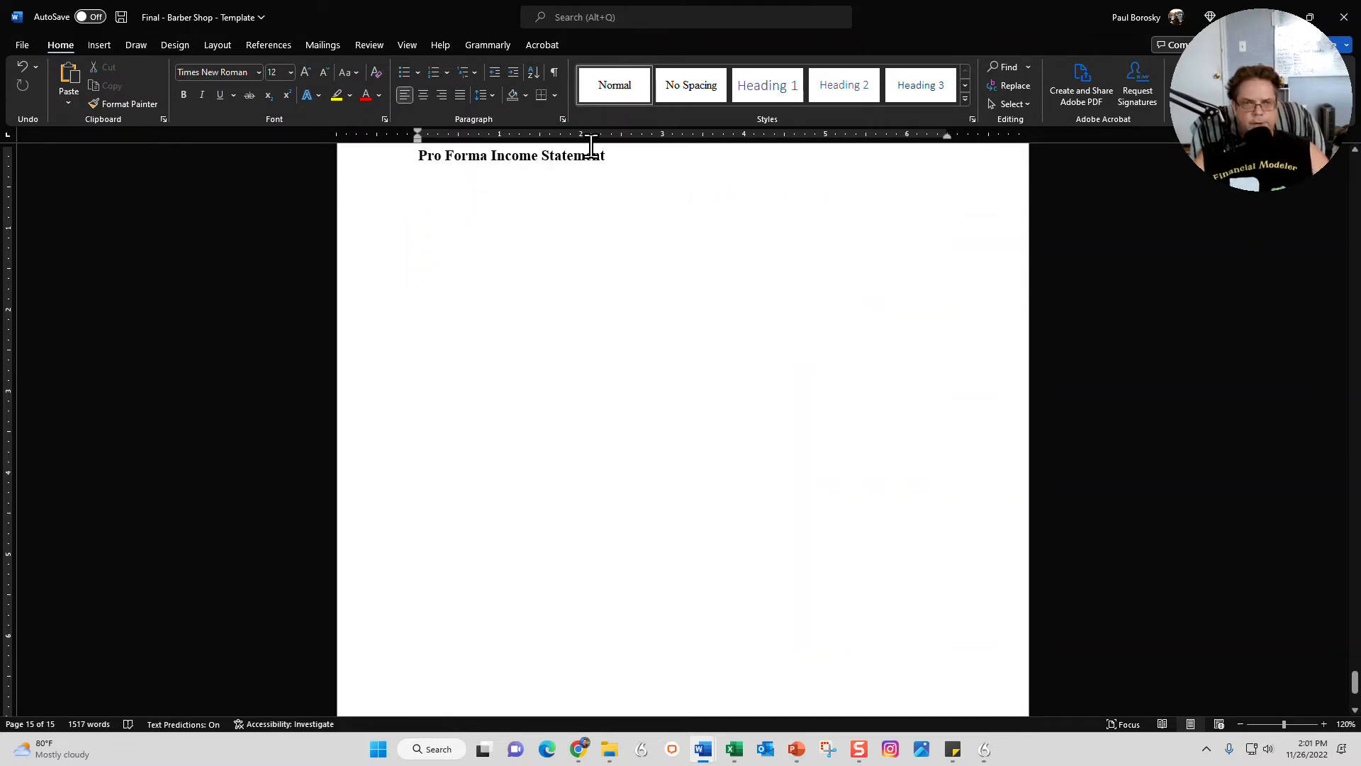
key(ctrl+z)
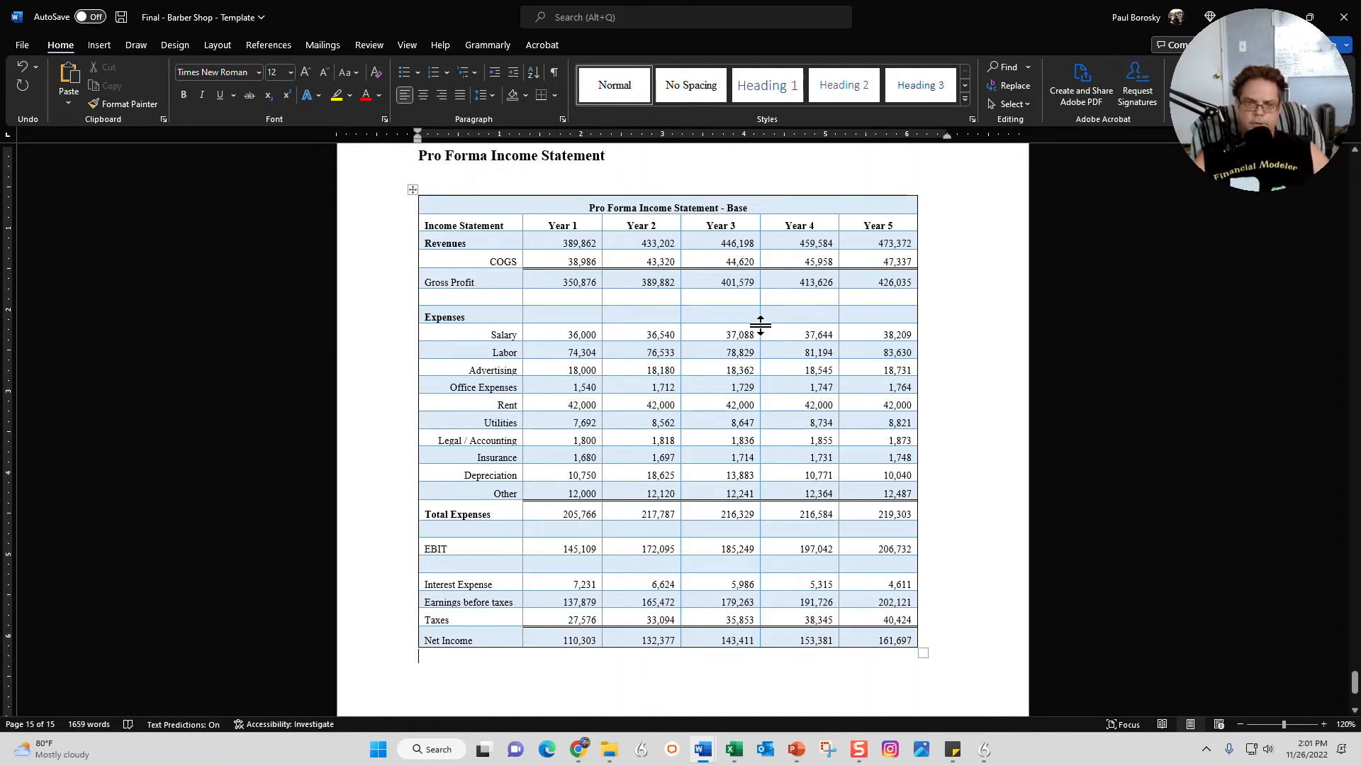
Step: Switch to the Financial Projections presentation in PowerPoint and display the Summary slide
key(alt+Tab)
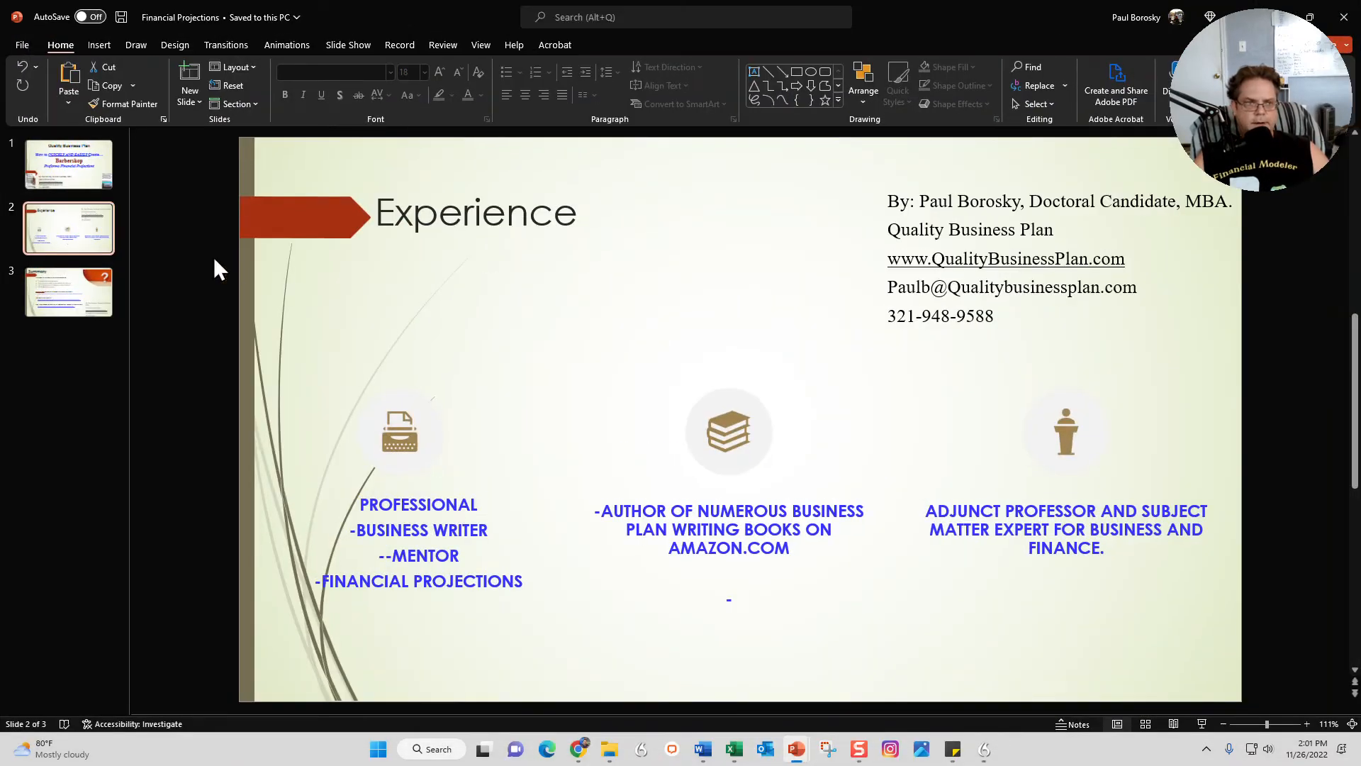
click(78, 279)
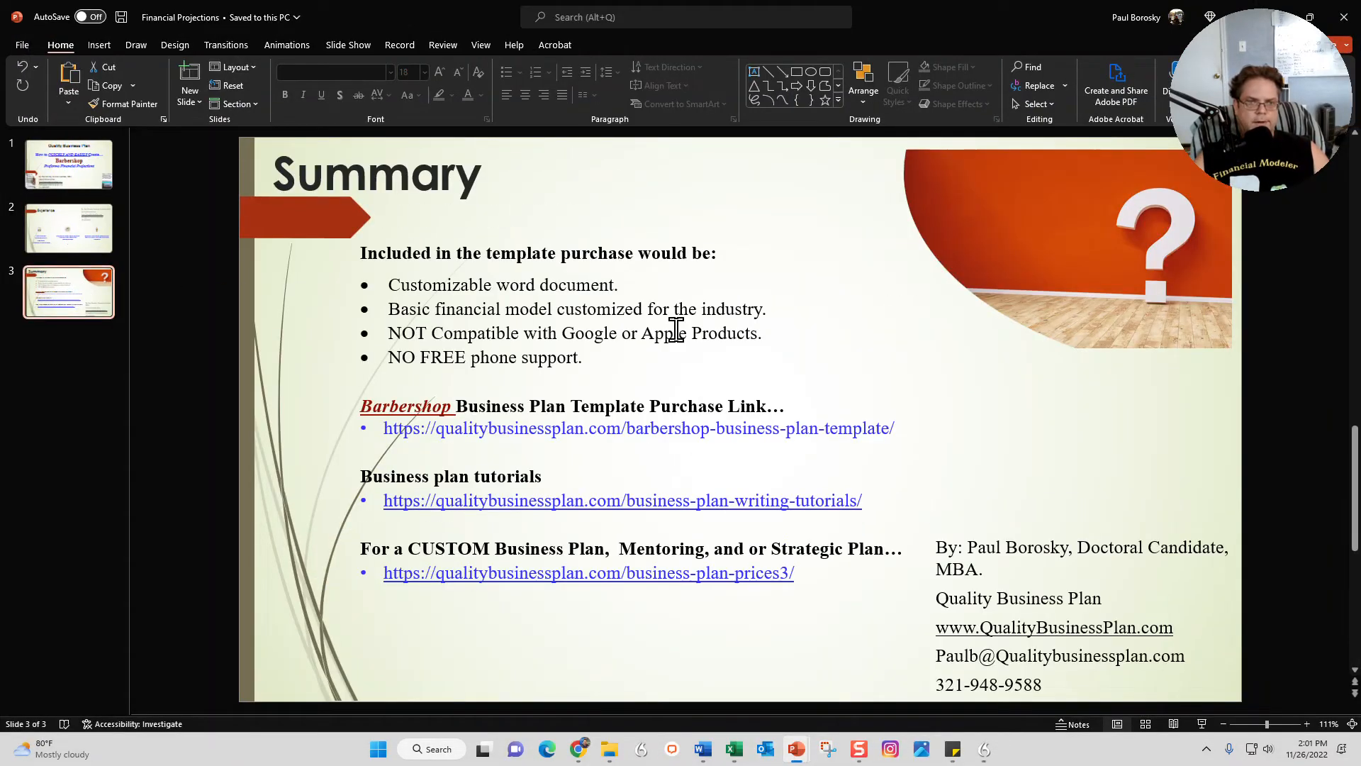